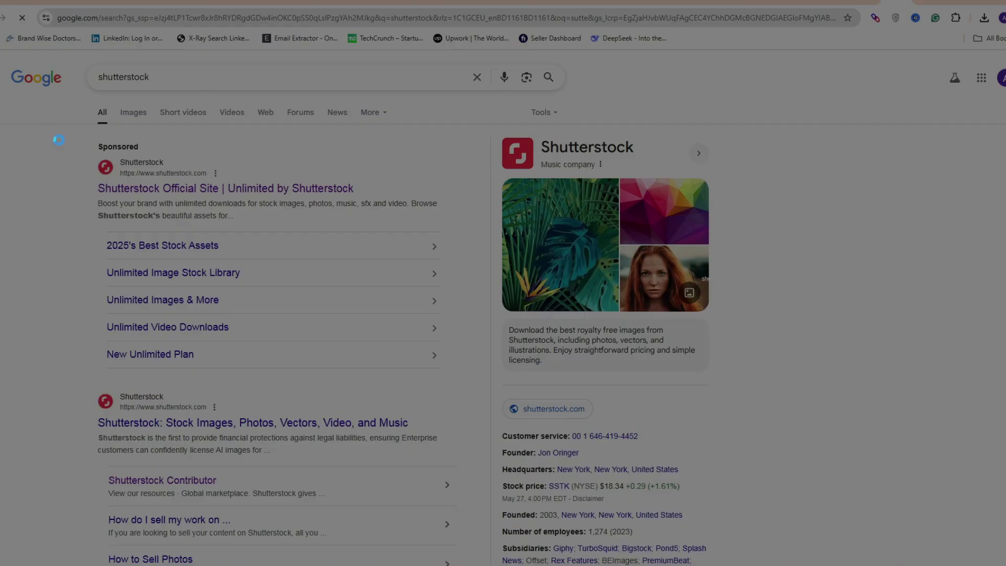
Screenshot the sponsored Shutterstock ad, then open its Shutterstock Official Site result
{"action": "left_click_drag", "start_coordinate": [63, 137], "coordinate": [415, 209]}
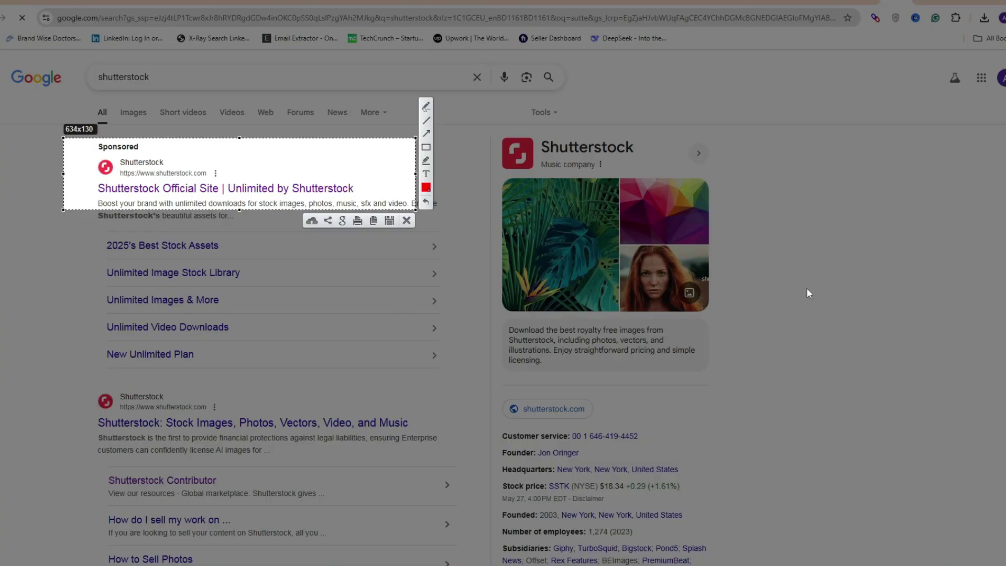
{"action": "key", "text": "Escape"}
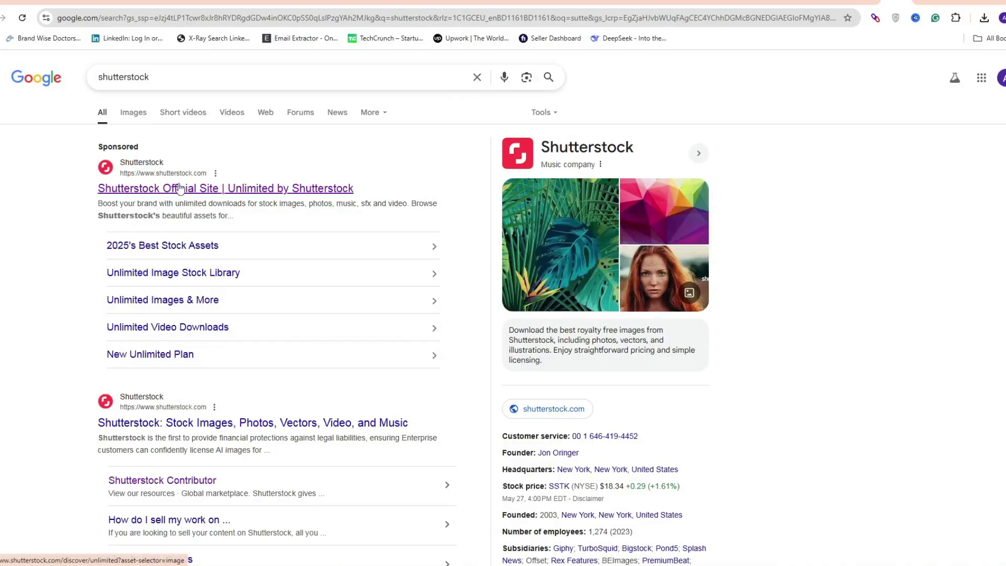
{"action": "left_click", "coordinate": [180, 188]}
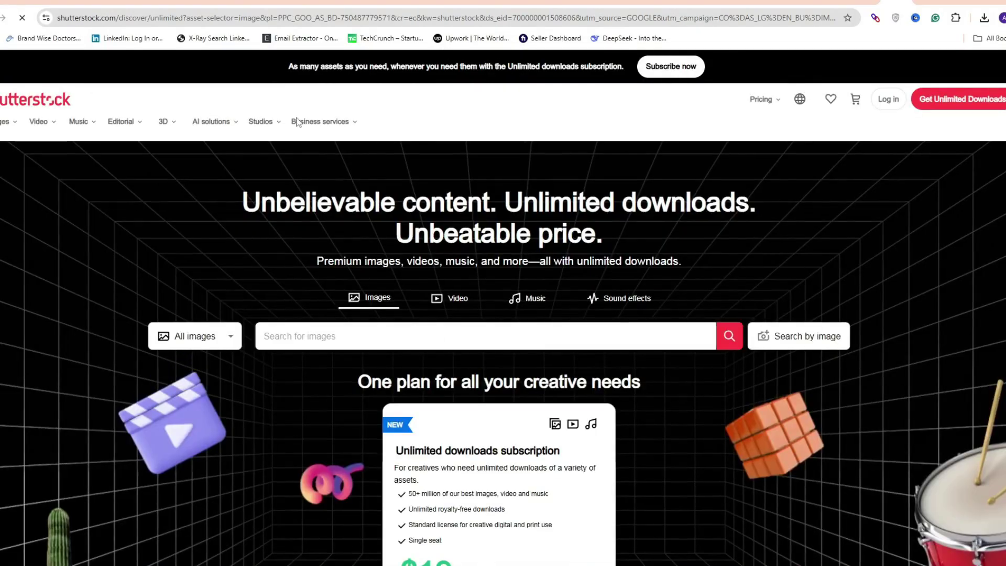
Scroll through the Unlimited downloads page and back to the top, then start a new blank tab
{"action": "scroll", "coordinate": [813, 349], "scroll_direction": "down", "scroll_amount": 12}
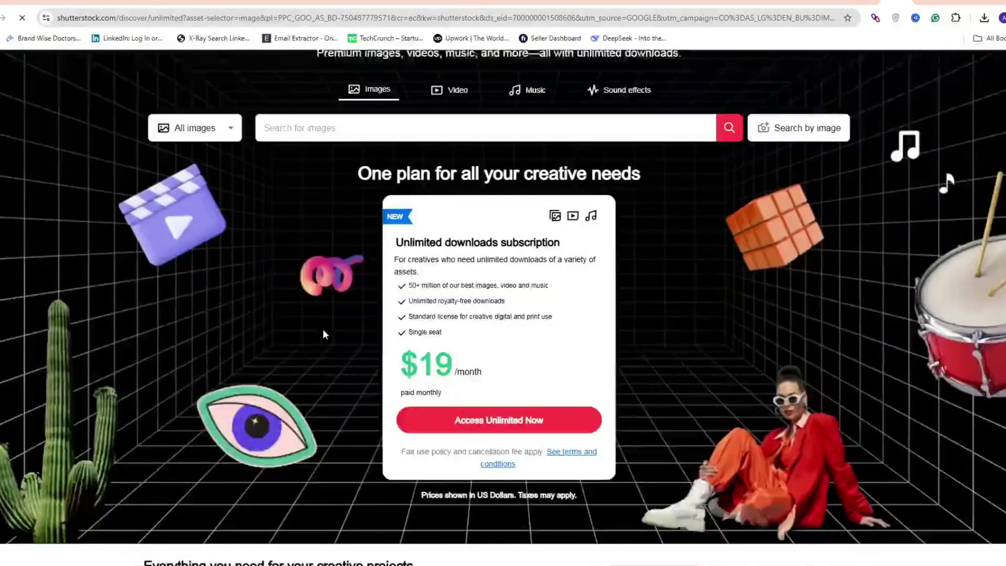
{"action": "scroll", "coordinate": [246, 329], "scroll_direction": "down", "scroll_amount": 12}
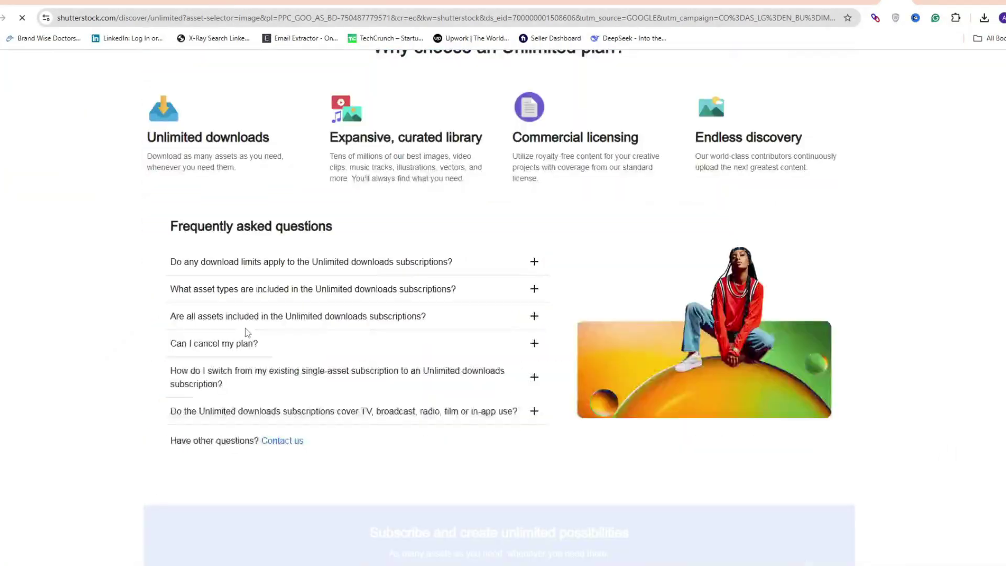
{"action": "scroll", "coordinate": [246, 330], "scroll_direction": "up", "scroll_amount": 14}
{"action": "scroll", "coordinate": [247, 329], "scroll_direction": "up", "scroll_amount": 10}
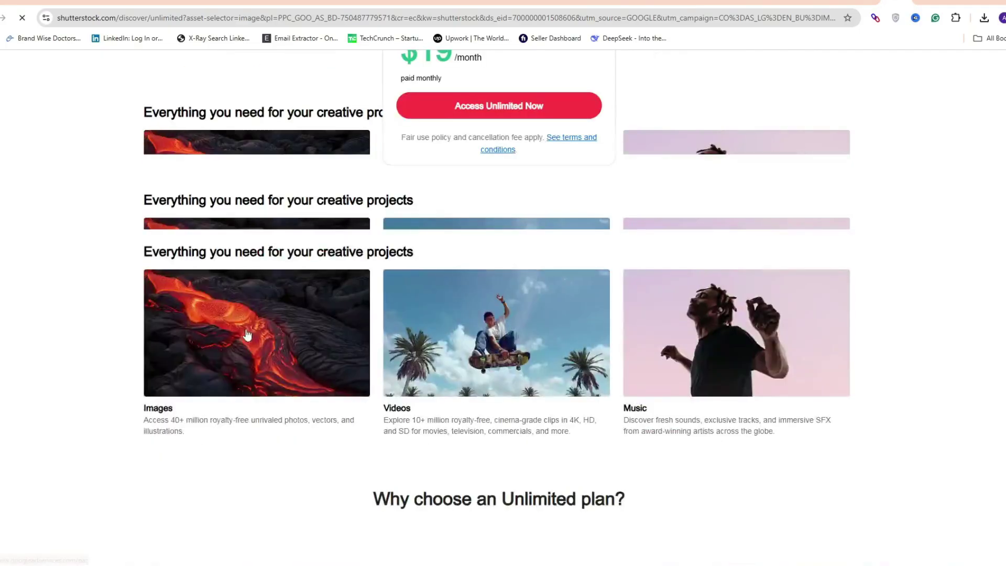
{"action": "left_click", "coordinate": [923, 1]}
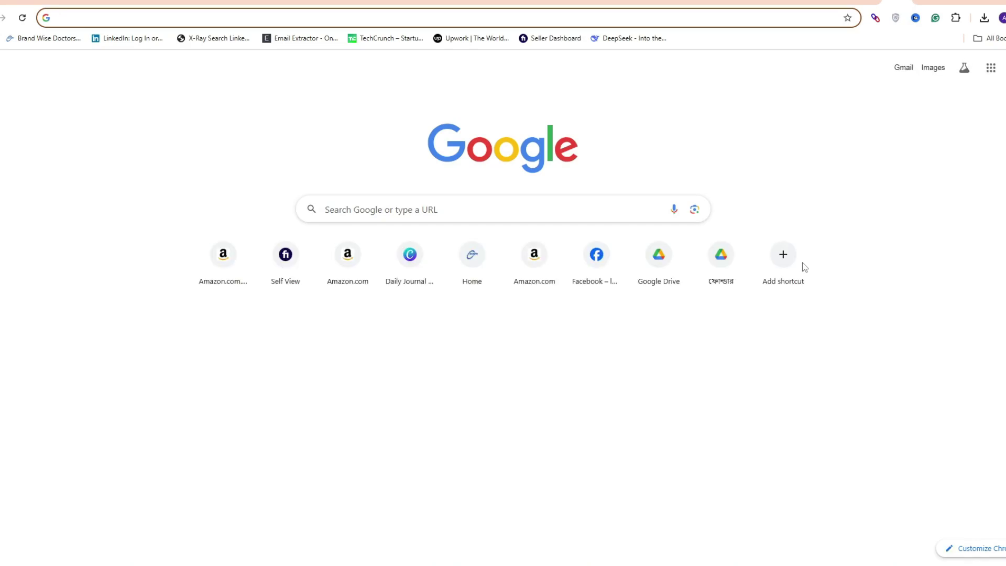
Search Google for 'shutterstock contributor' using the address-bar suggestions
{"action": "type", "text": "su"}
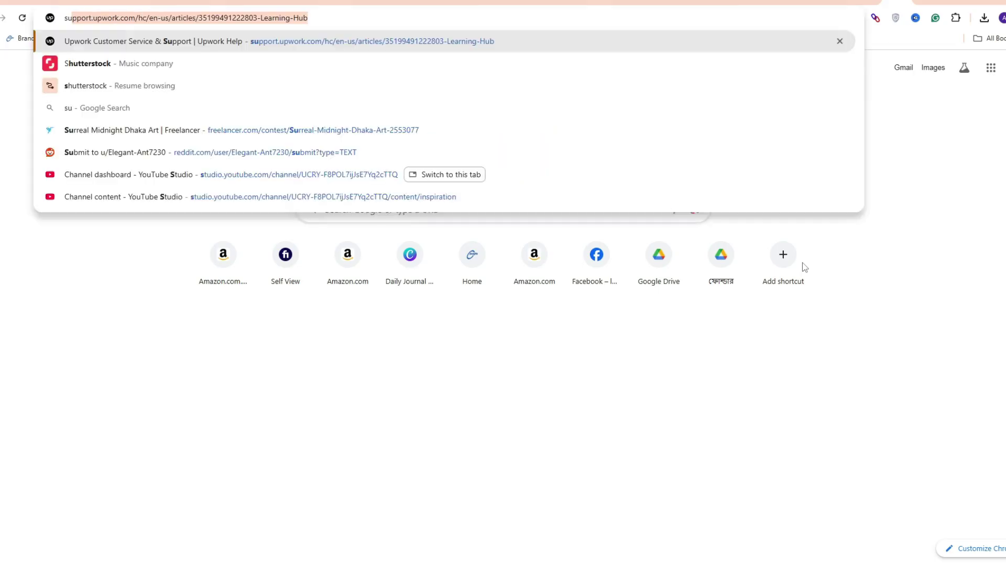
{"action": "key", "text": "Delete"}
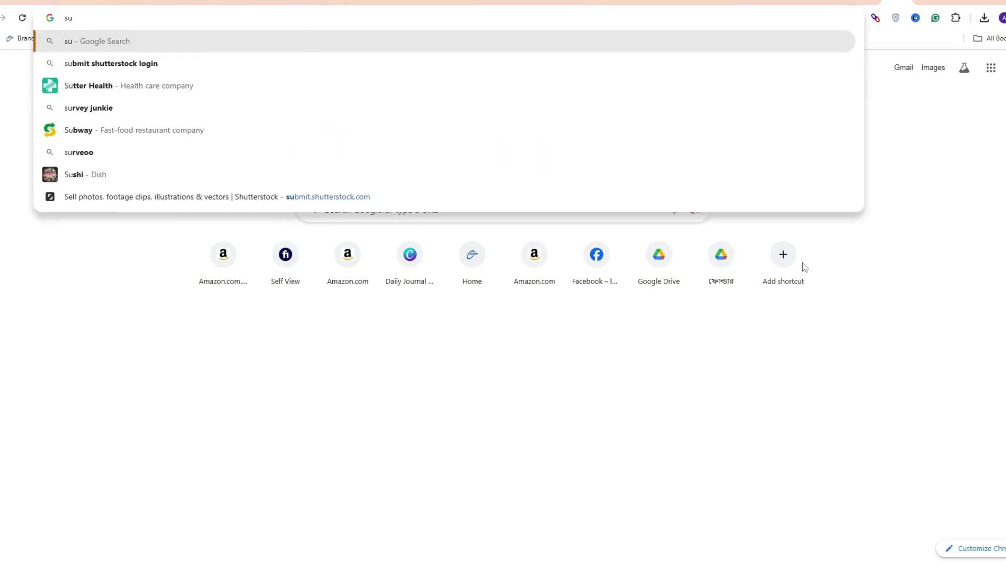
{"action": "key", "text": "BackSpace"}
{"action": "type", "text": "tut"}
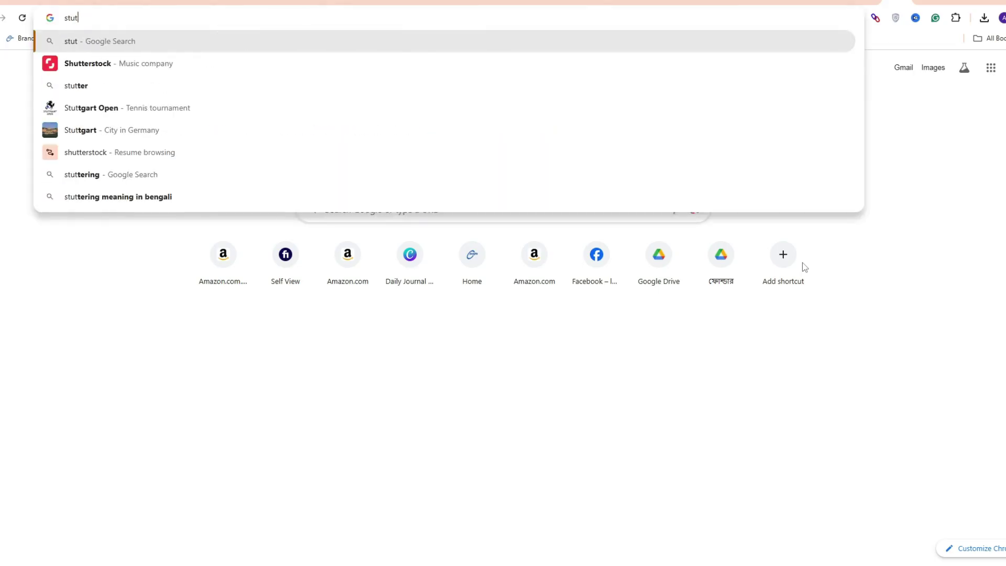
{"action": "key", "text": "BackSpace"}
{"action": "key", "text": "BackSpace"}
{"action": "key", "text": "BackSpace"}
{"action": "type", "text": "ut"}
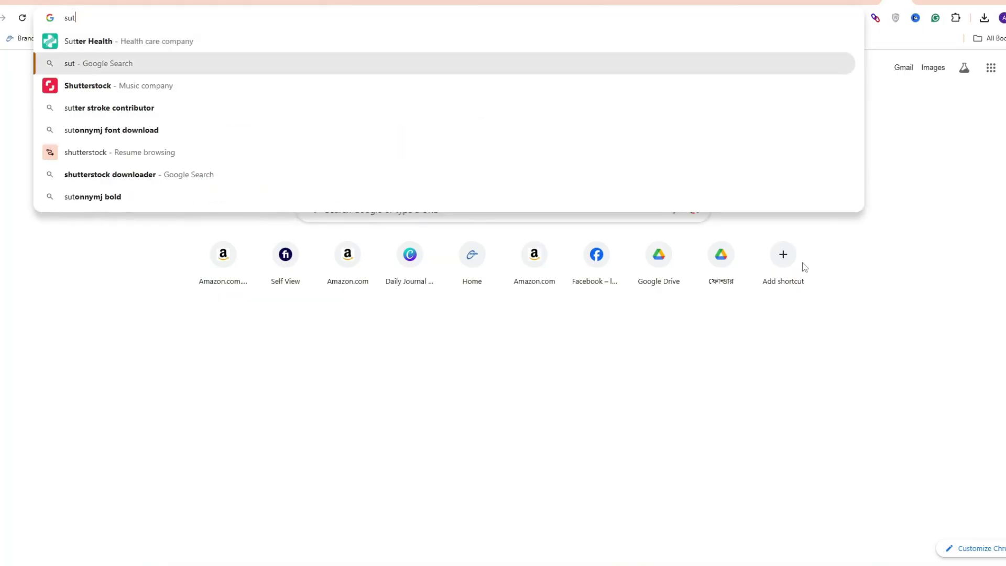
{"action": "key", "text": "Down"}
{"action": "type", "text": "c"}
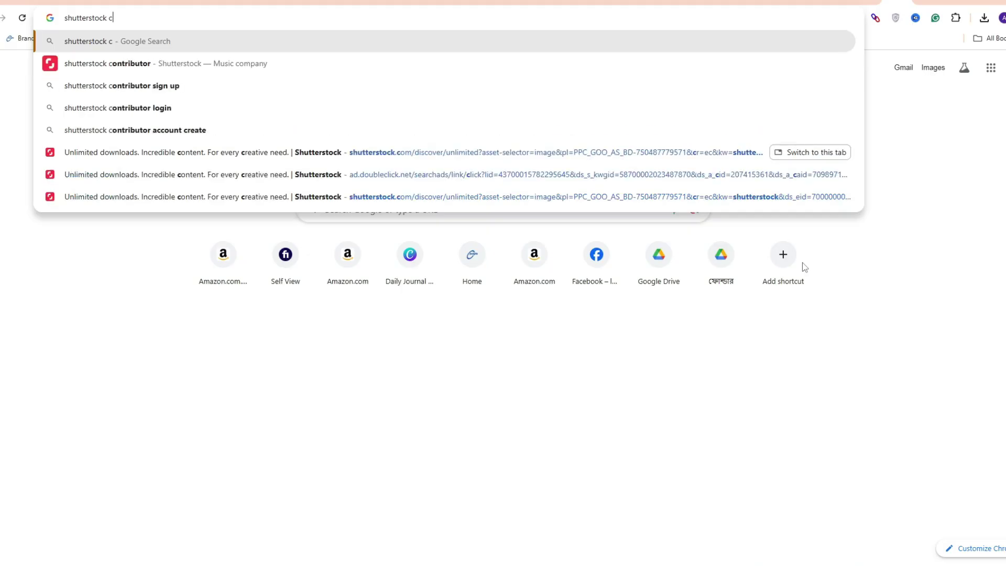
{"action": "key", "text": "Down"}
{"action": "key", "text": "Return"}
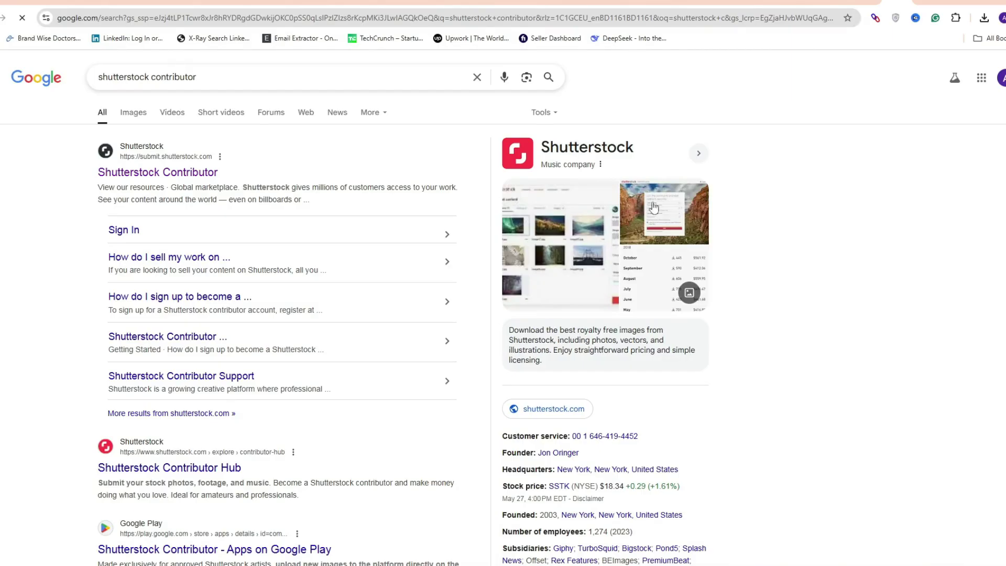
Screenshot the first result, the Shutterstock Contributor site, and dismiss the capture
{"action": "key", "text": "Print"}
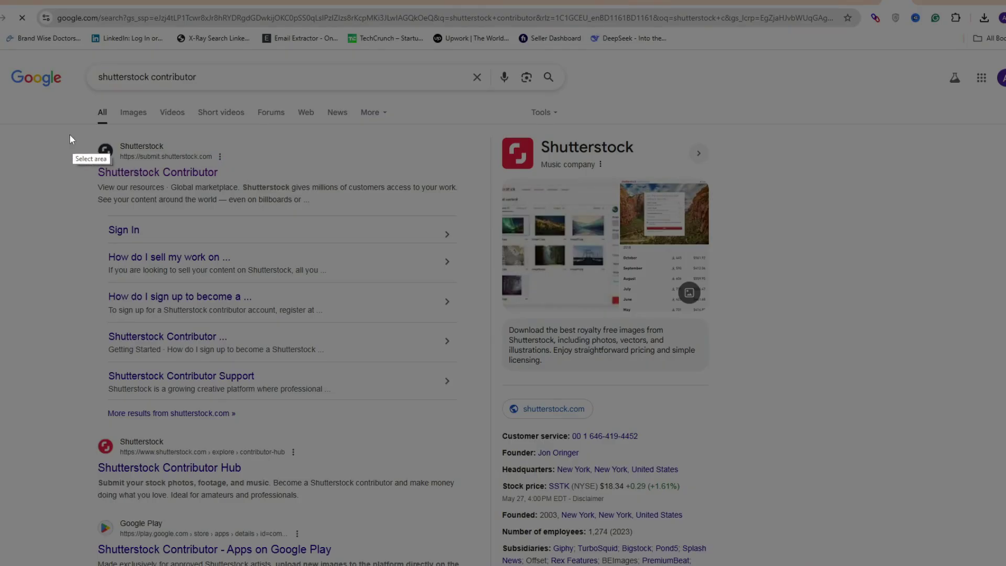
{"action": "left_click_drag", "start_coordinate": [63, 134], "coordinate": [475, 202]}
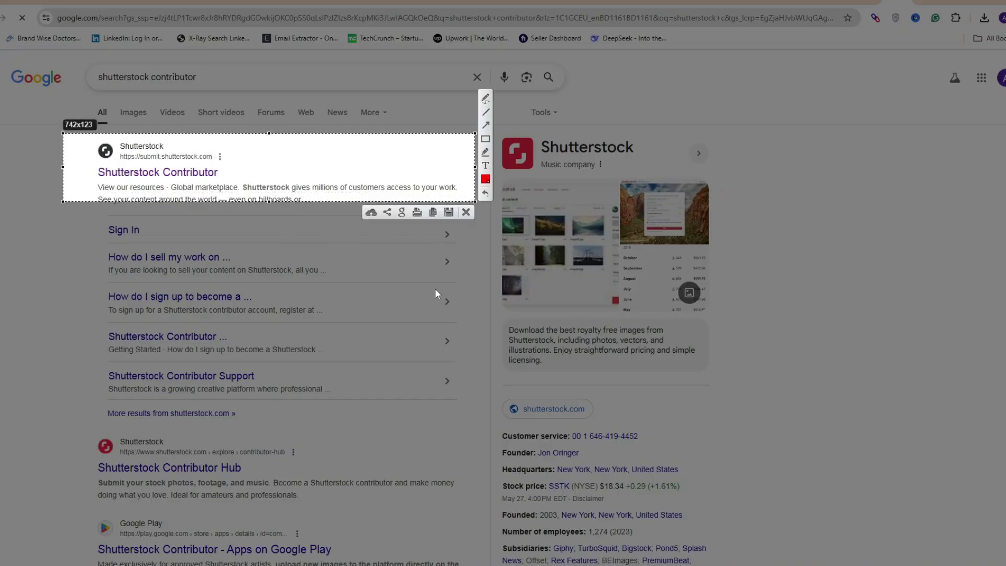
{"action": "key", "text": "Escape"}
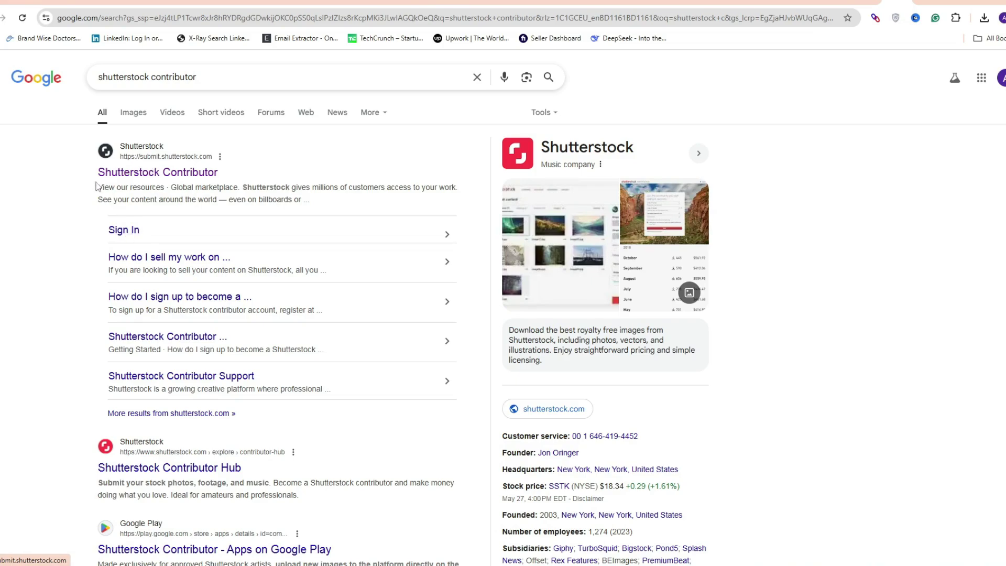
Go to the Shutterstock Contributor site and scroll over its landing page
{"action": "left_click", "coordinate": [135, 174]}
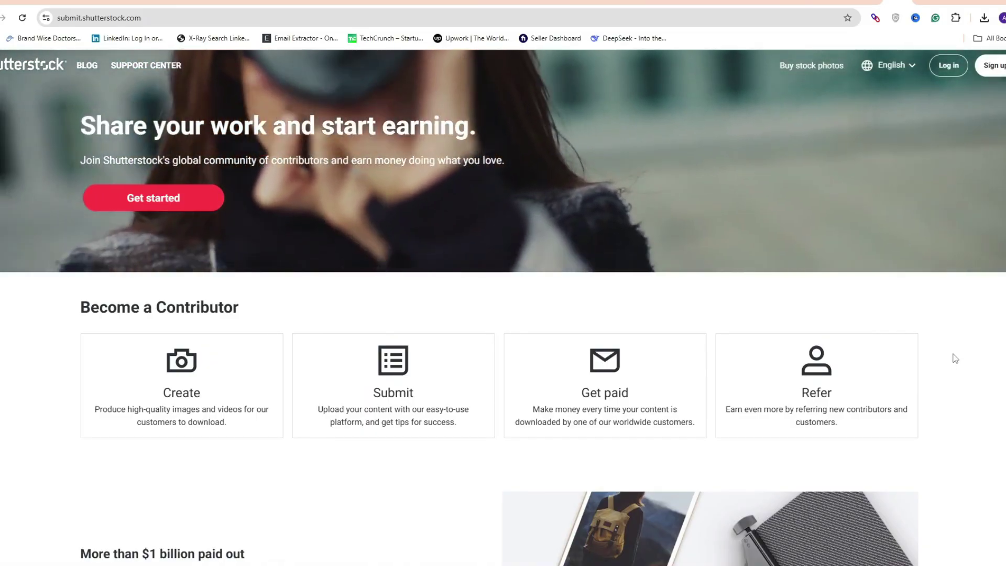
{"action": "scroll", "coordinate": [956, 358], "scroll_direction": "down", "scroll_amount": 7}
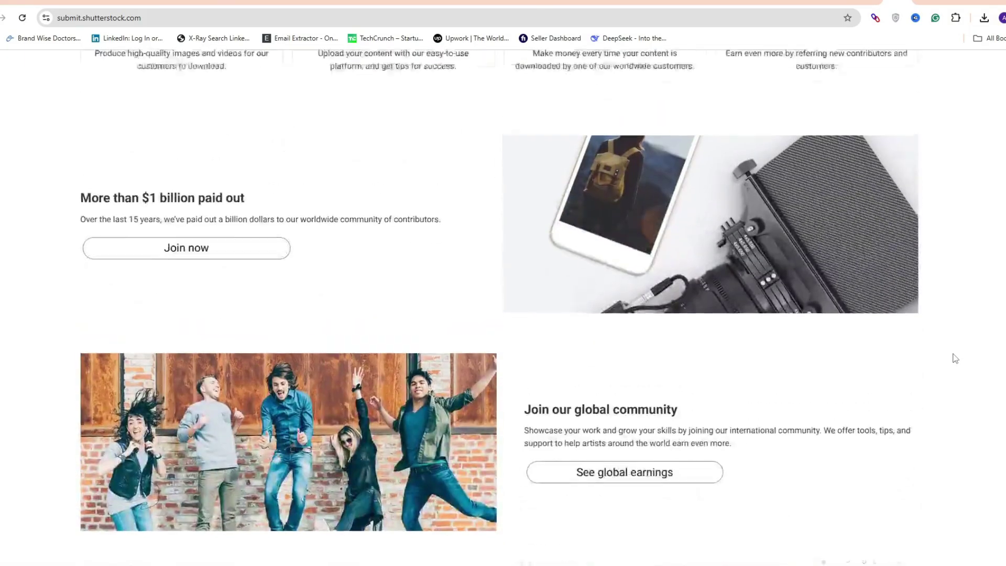
{"action": "scroll", "coordinate": [955, 358], "scroll_direction": "up", "scroll_amount": 7}
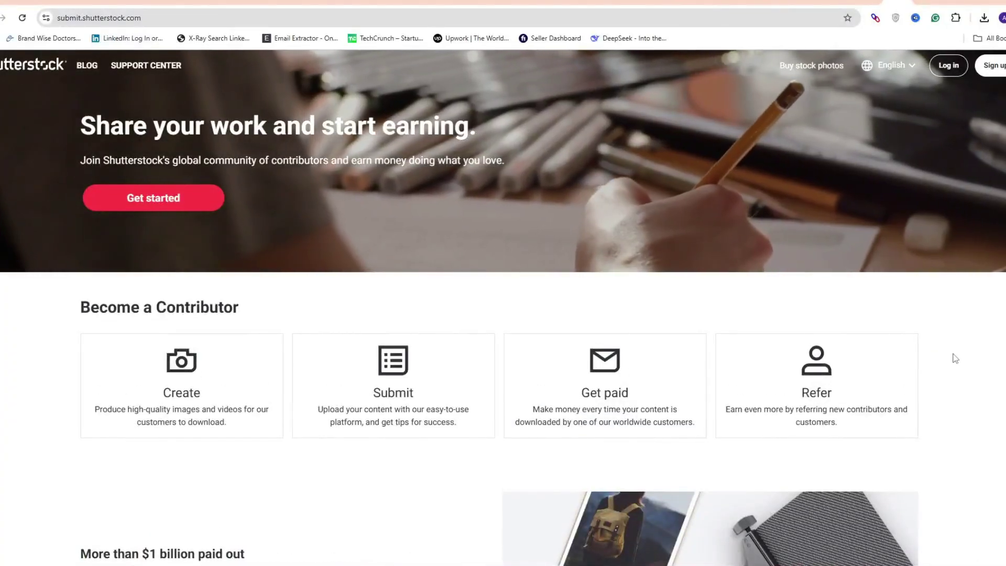
Capture the Get started call to action, then begin the contributor sign-up
{"action": "key", "text": "Print"}
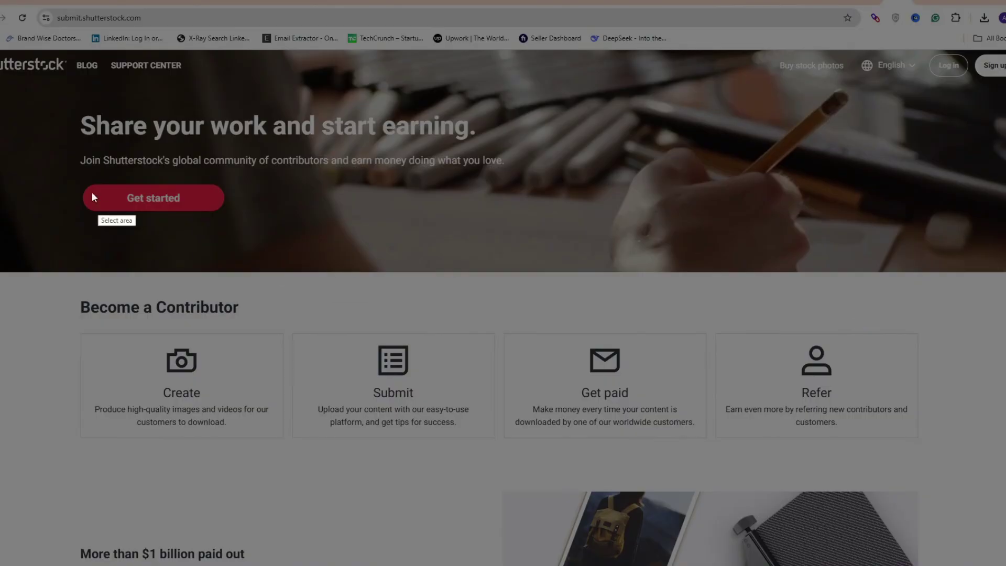
{"action": "left_click_drag", "start_coordinate": [70, 179], "coordinate": [236, 218]}
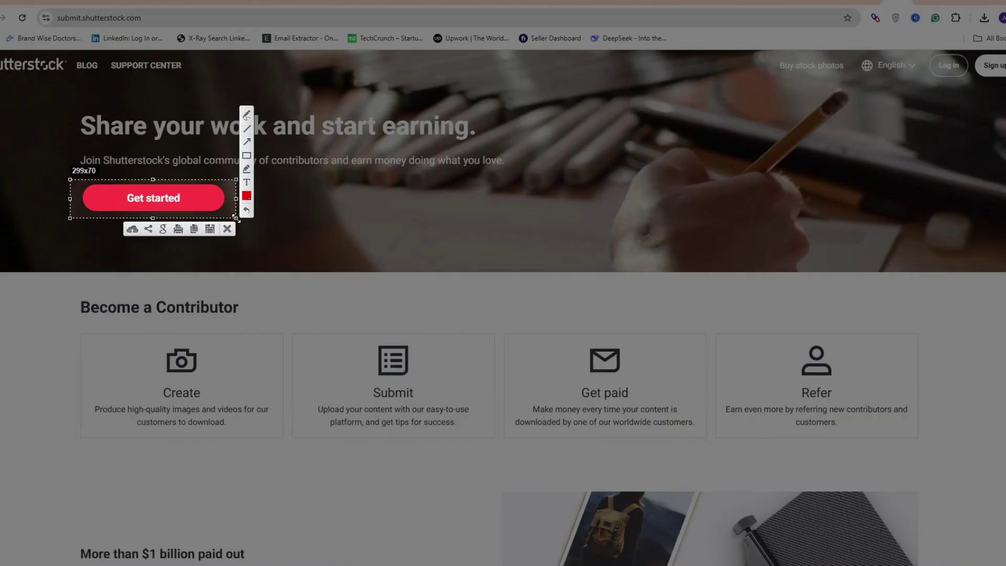
{"action": "key", "text": "ctrl+c"}
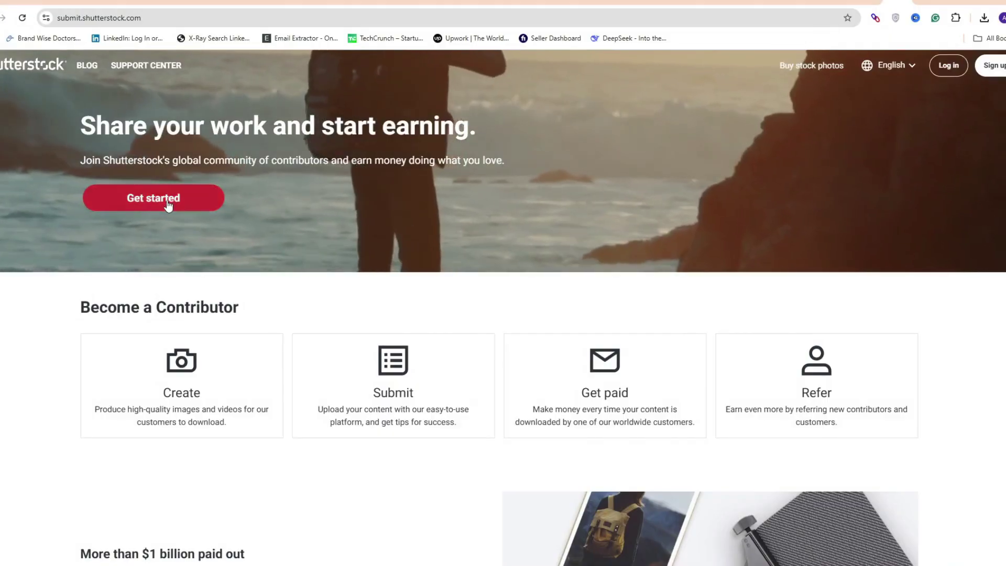
{"action": "left_click", "coordinate": [167, 201]}
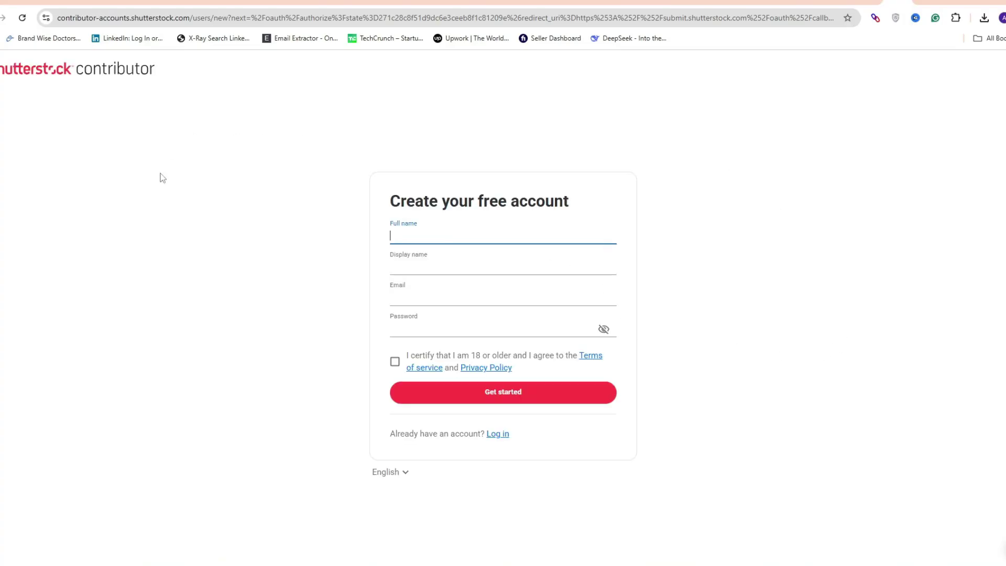
Screenshot the Shutterstock Contributor logo and the whole account creation form
{"action": "key", "text": "Print"}
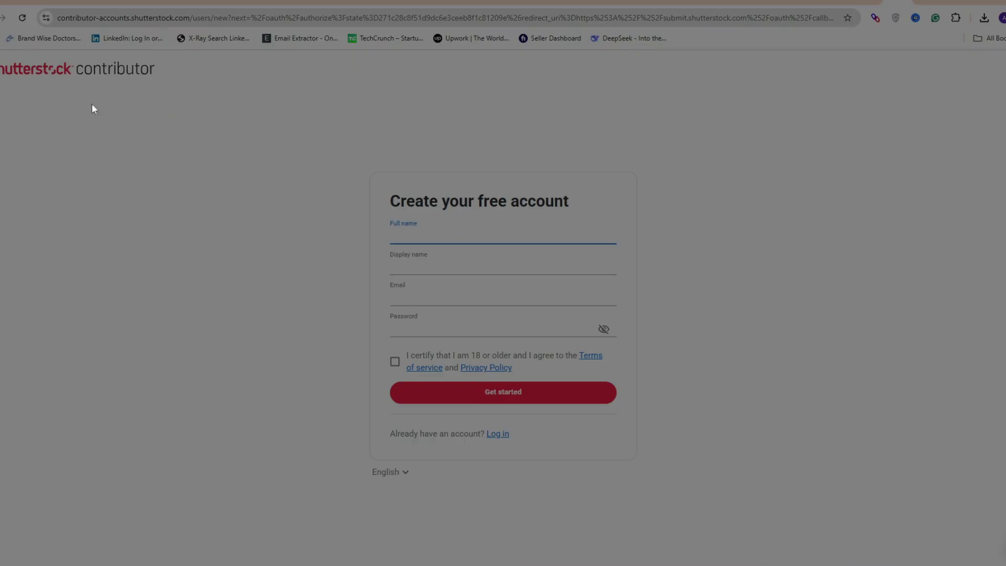
{"action": "left_click_drag", "start_coordinate": [1, 86], "coordinate": [170, 58]}
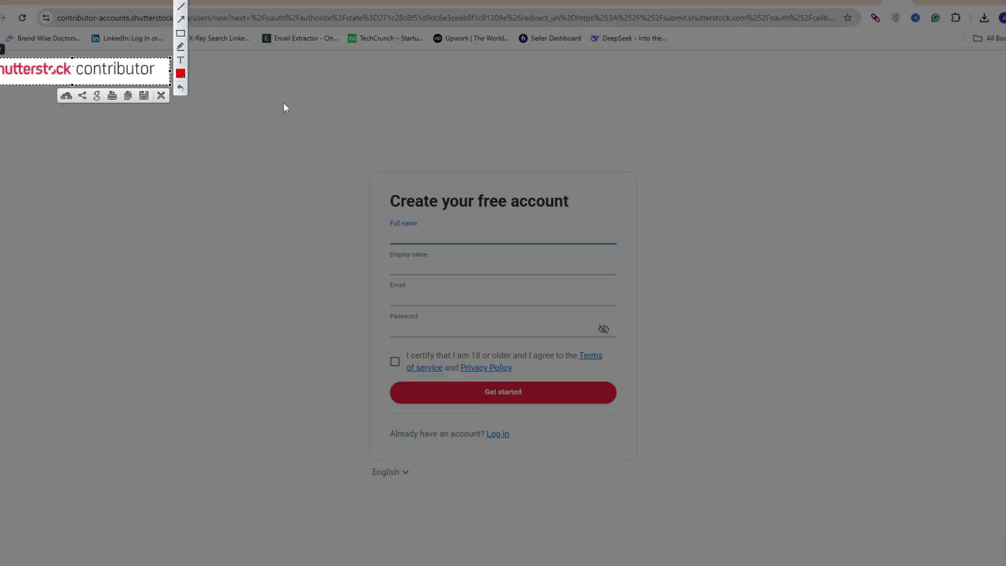
{"action": "key", "text": "Escape"}
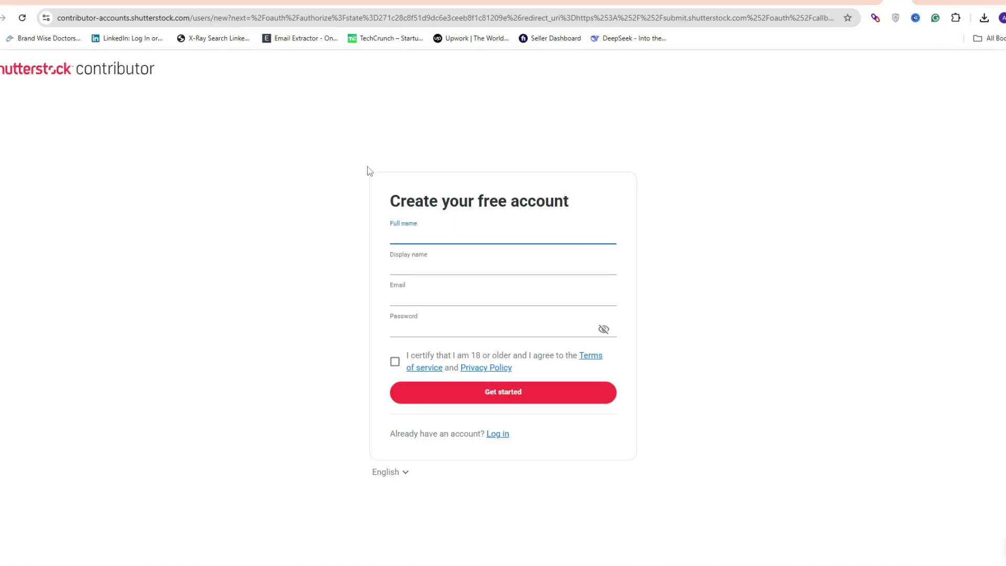
{"action": "key", "text": "Print"}
{"action": "left_click_drag", "start_coordinate": [353, 155], "coordinate": [657, 475]}
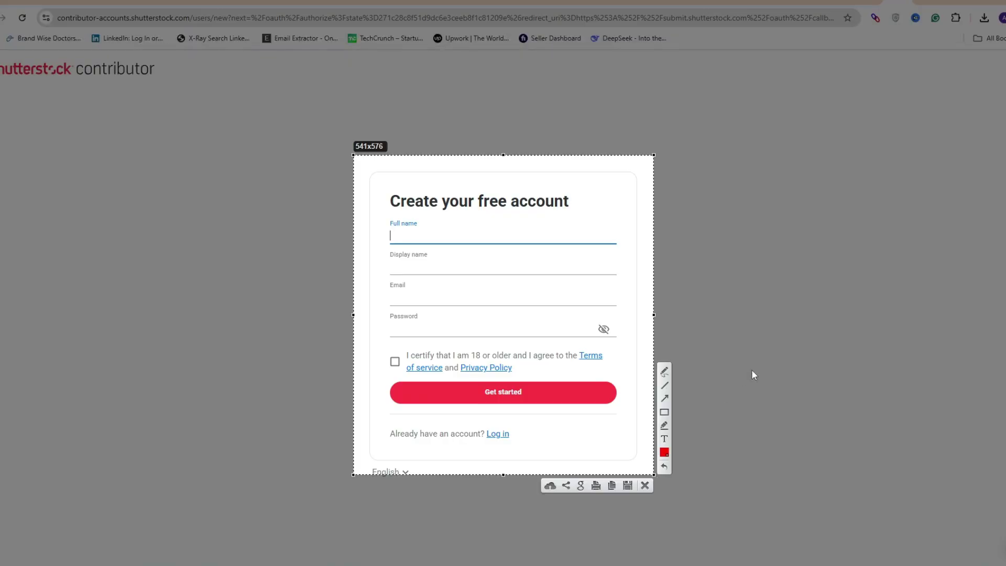
{"action": "key", "text": "ctrl+c"}
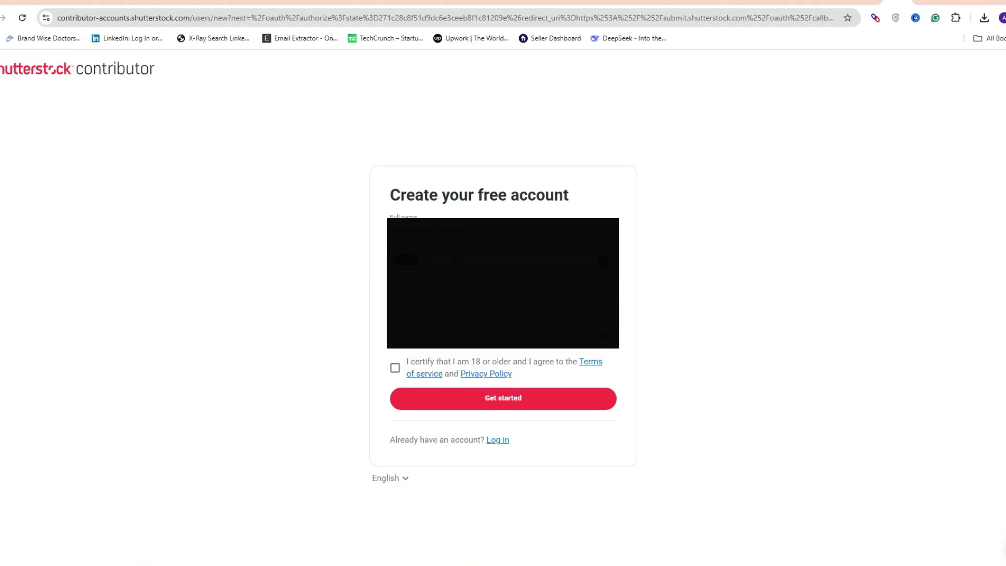
Fill in the name, display name, email and password, tick the 18+ terms box, and submit
{"action": "type", "text": "Rhm"}
{"action": "type", "text": "123"}
{"action": "key", "text": "BackSpace"}
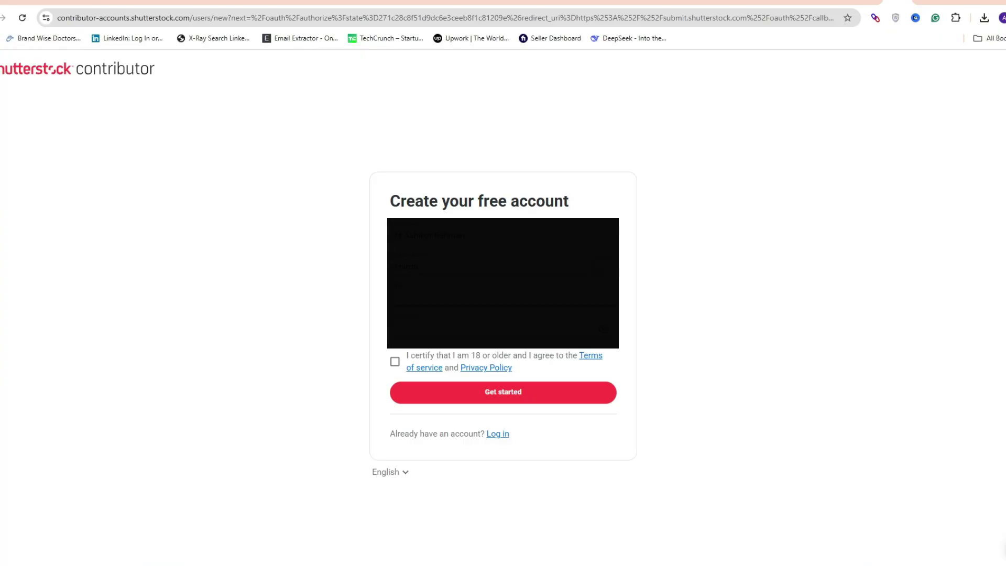
{"action": "left_click", "coordinate": [434, 333]}
{"action": "left_click", "coordinate": [395, 362]}
{"action": "left_click", "coordinate": [395, 361]}
{"action": "left_click", "coordinate": [395, 361]}
{"action": "left_click", "coordinate": [509, 395]}
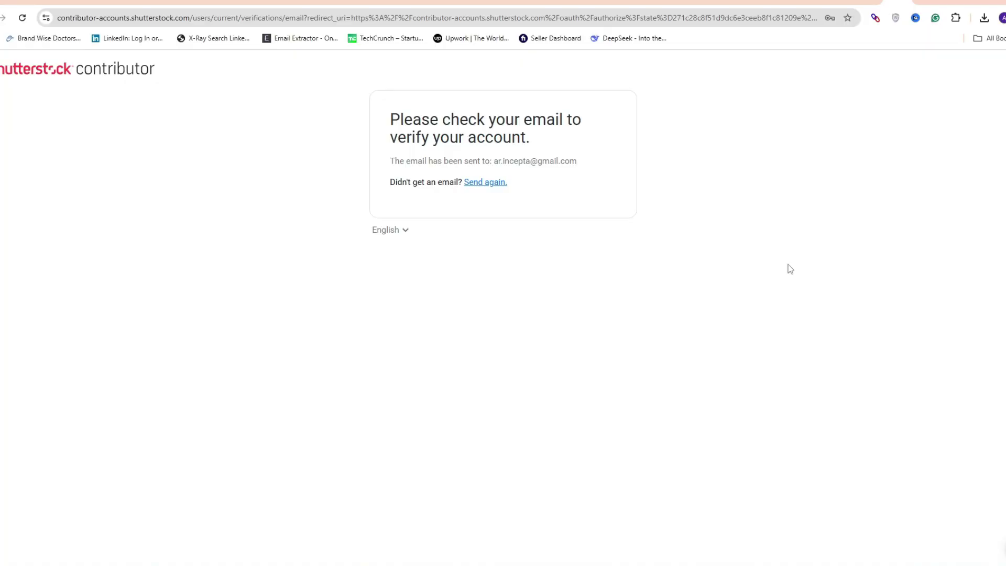
{"action": "key", "text": "Print"}
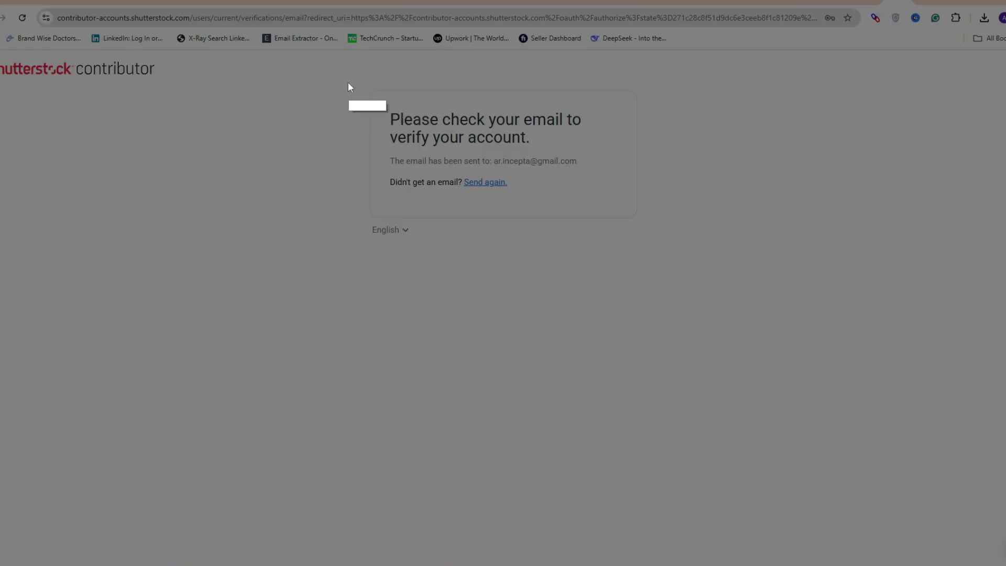
{"action": "left_click_drag", "start_coordinate": [348, 81], "coordinate": [660, 237]}
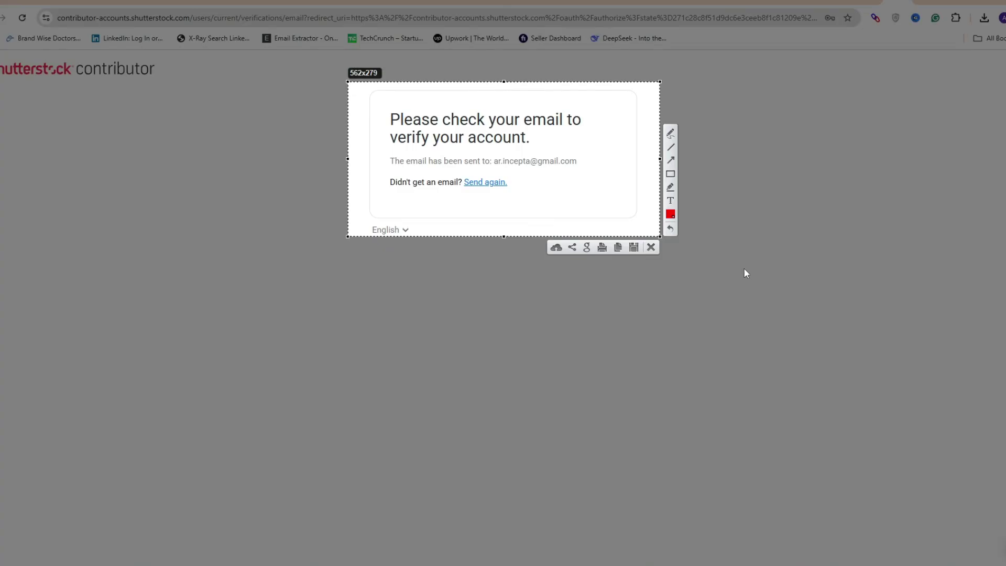
{"action": "key", "text": "Escape"}
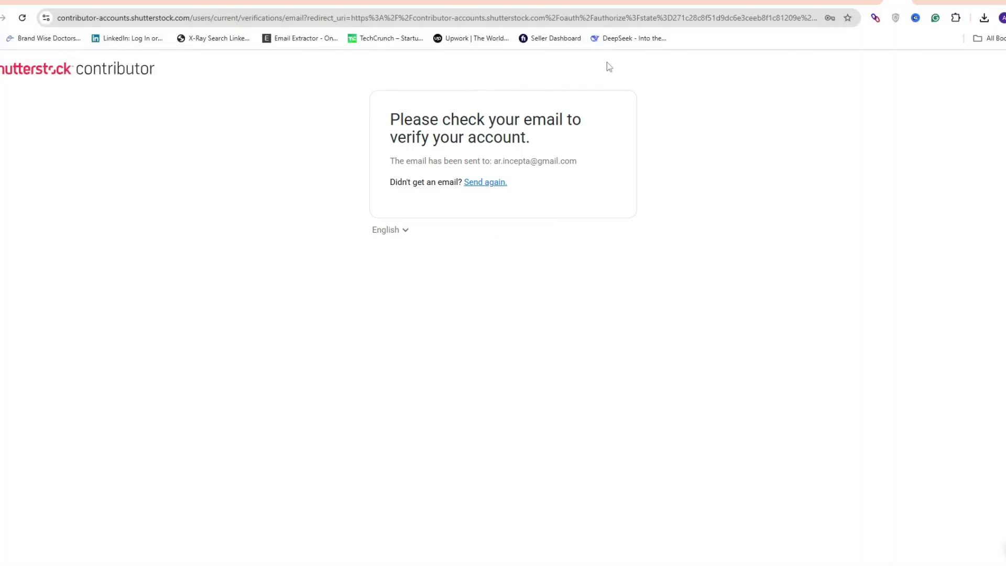
Switch to the Gmail inbox and capture the Shutterstock message row
{"action": "left_click", "coordinate": [10, 2]}
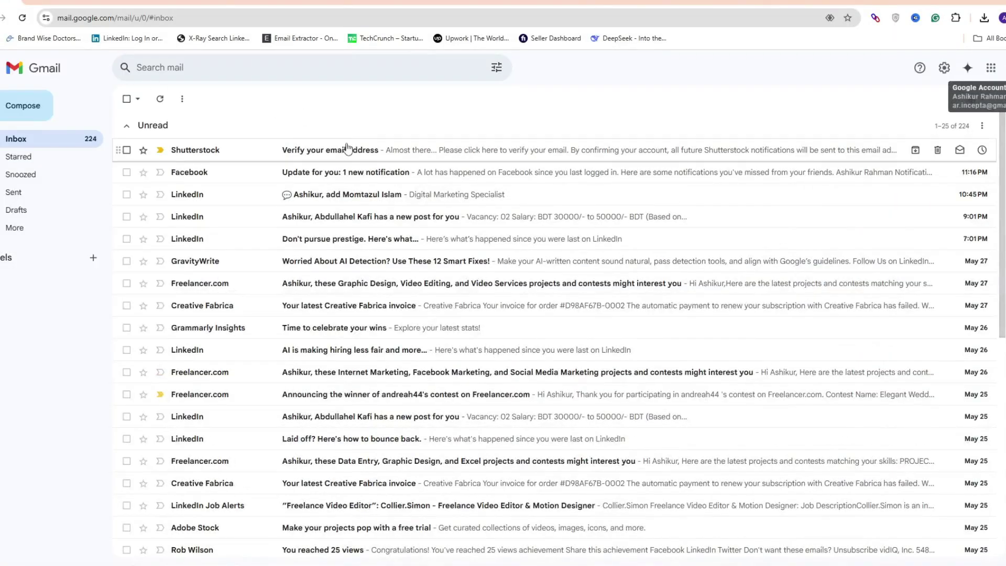
{"action": "key", "text": "Print"}
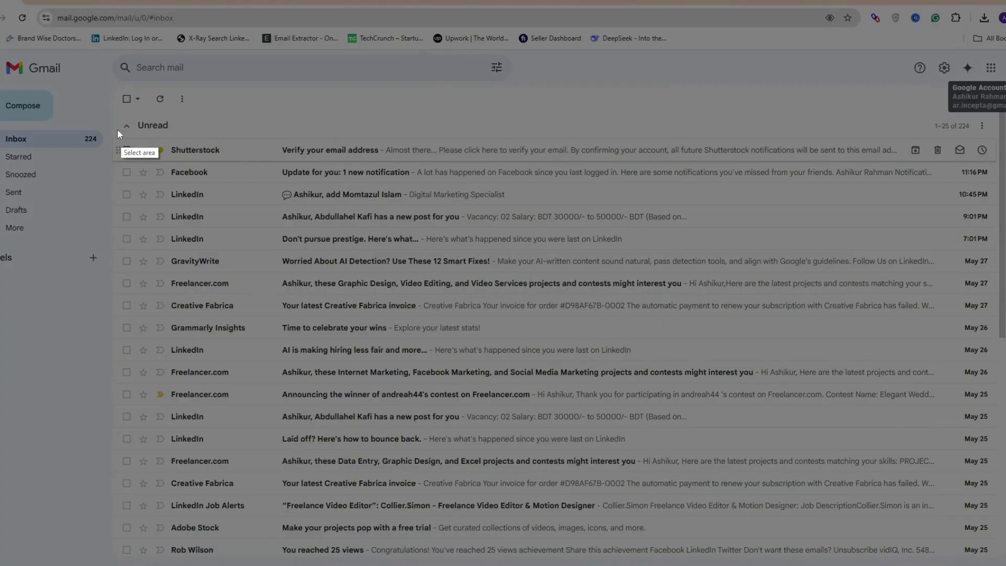
{"action": "mouse_move", "coordinate": [107, 129]}
{"action": "left_mouse_down"}
{"action": "mouse_move", "coordinate": [438, 166]}
{"action": "mouse_move", "coordinate": [618, 164]}
{"action": "left_mouse_up"}
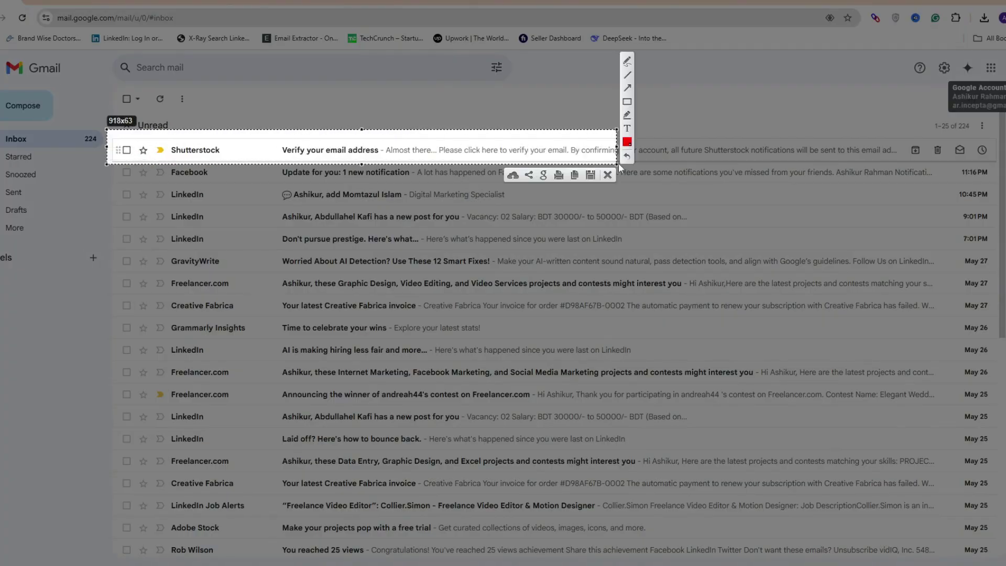
{"action": "key", "text": "ctrl+c"}
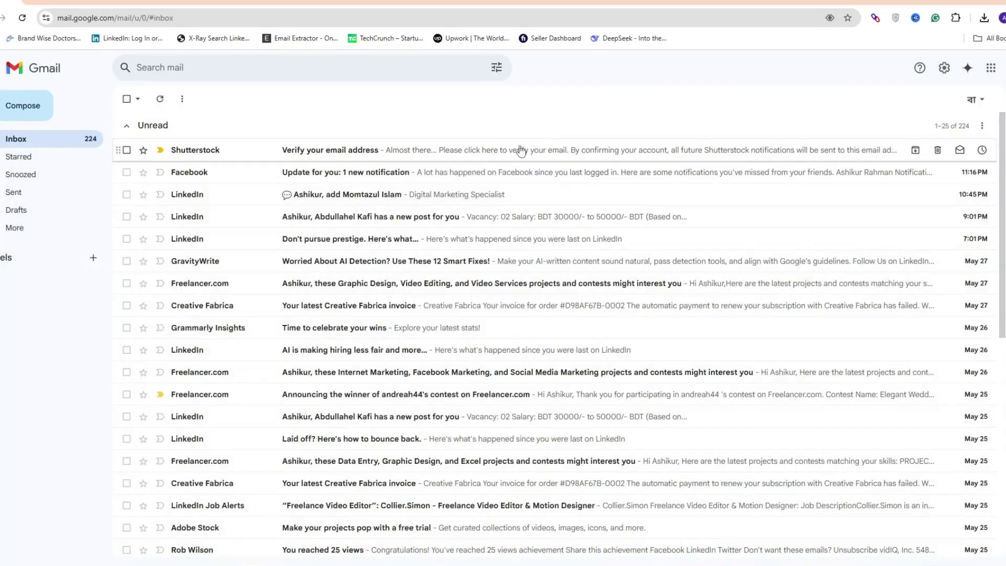
Read the Shutterstock 'Verify your email address' message and capture its verification link
{"action": "left_click", "coordinate": [475, 150]}
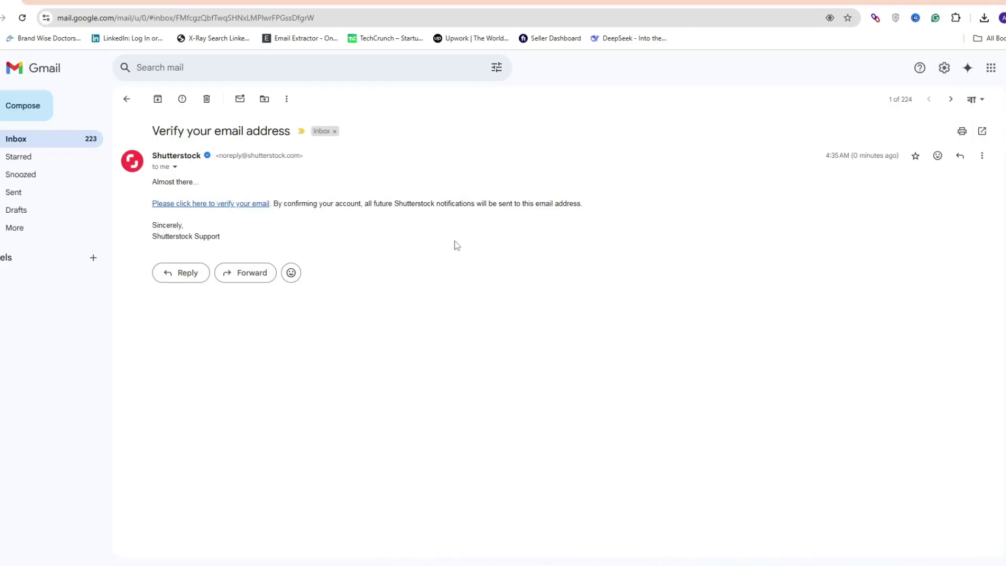
{"action": "key", "text": "Print"}
{"action": "mouse_move", "coordinate": [132, 185]}
{"action": "left_mouse_down"}
{"action": "mouse_move", "coordinate": [332, 219]}
{"action": "mouse_move", "coordinate": [598, 220]}
{"action": "left_mouse_up"}
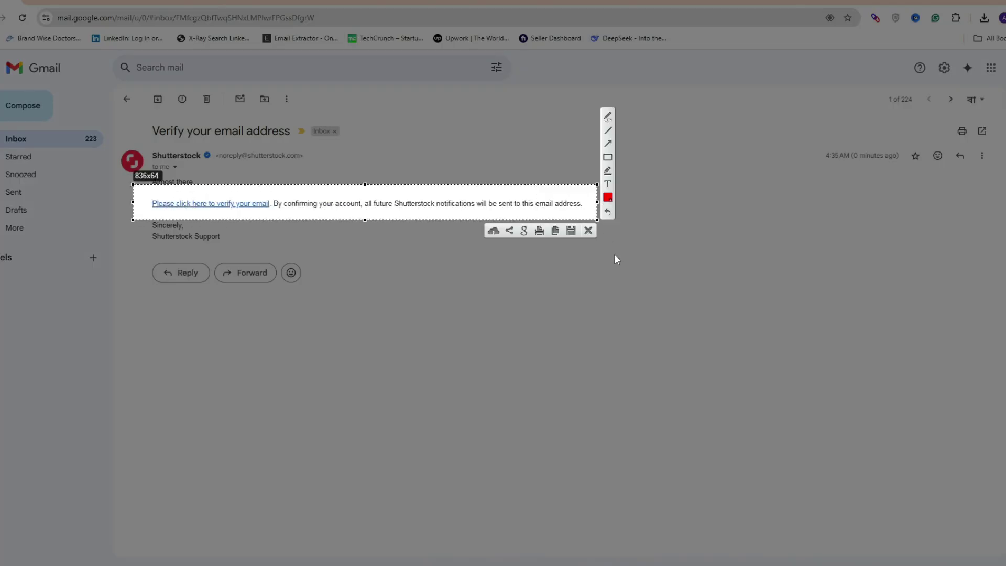
{"action": "left_click", "coordinate": [594, 233]}
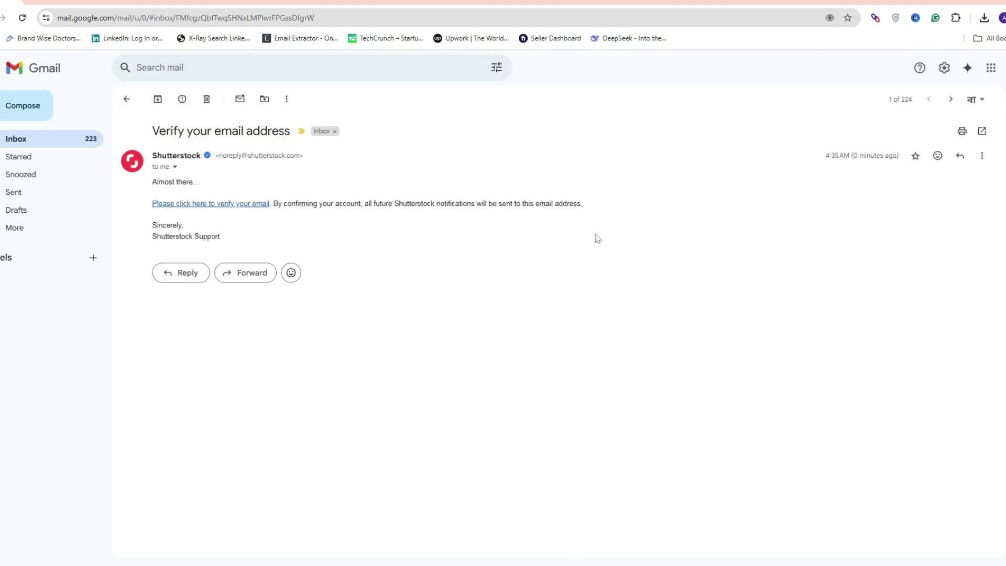
Follow the verification link, capture the verified notice, and continue to the address form
{"action": "left_click", "coordinate": [211, 205]}
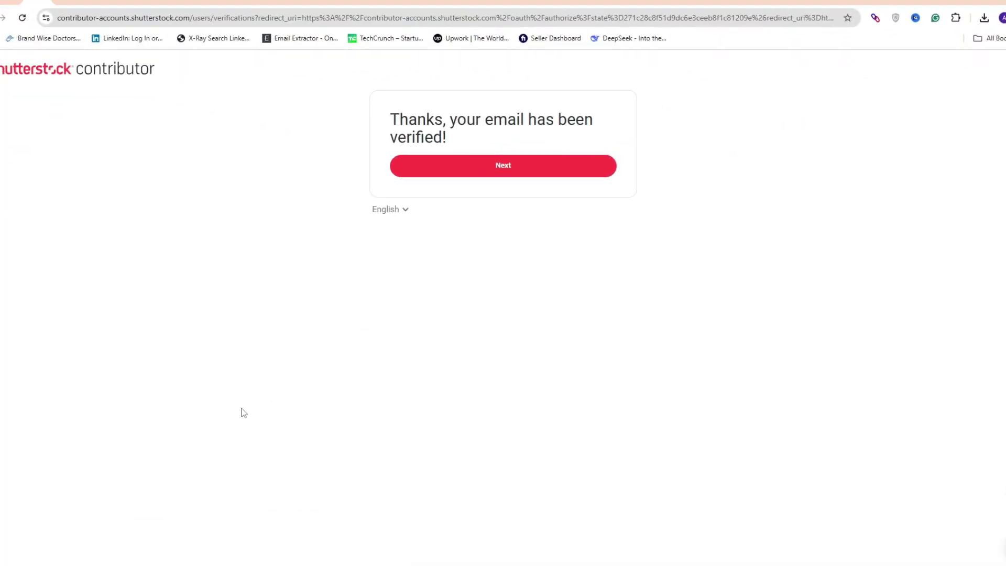
{"action": "key", "text": "Print"}
{"action": "left_click_drag", "start_coordinate": [354, 85], "coordinate": [697, 229]}
{"action": "key", "text": "ctrl+c"}
{"action": "left_click", "coordinate": [518, 174]}
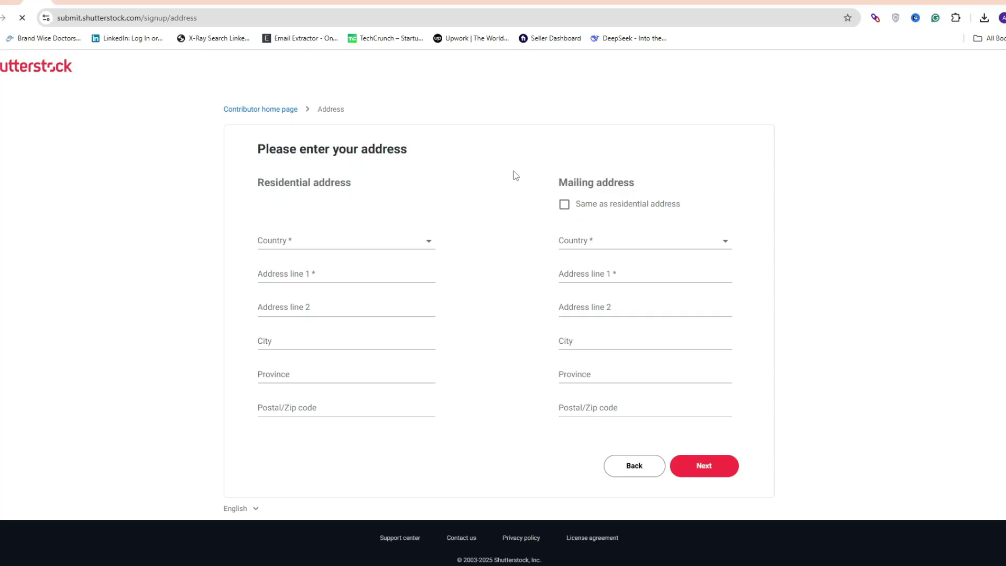
Screenshot the whole 'Please enter your address' form
{"action": "key", "text": "Print"}
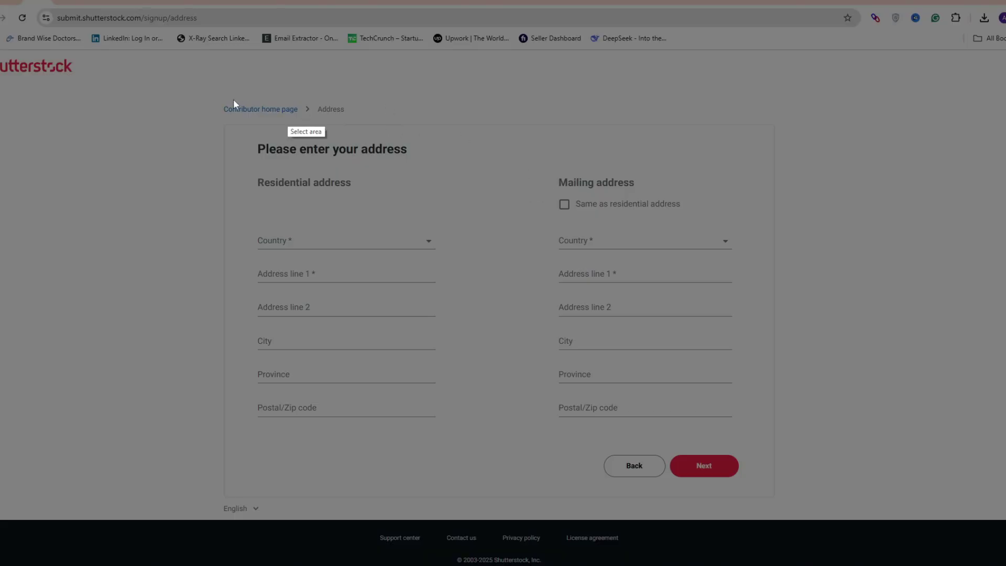
{"action": "left_click_drag", "start_coordinate": [205, 95], "coordinate": [783, 363]}
{"action": "left_click_drag", "start_coordinate": [804, 416], "coordinate": [816, 461]}
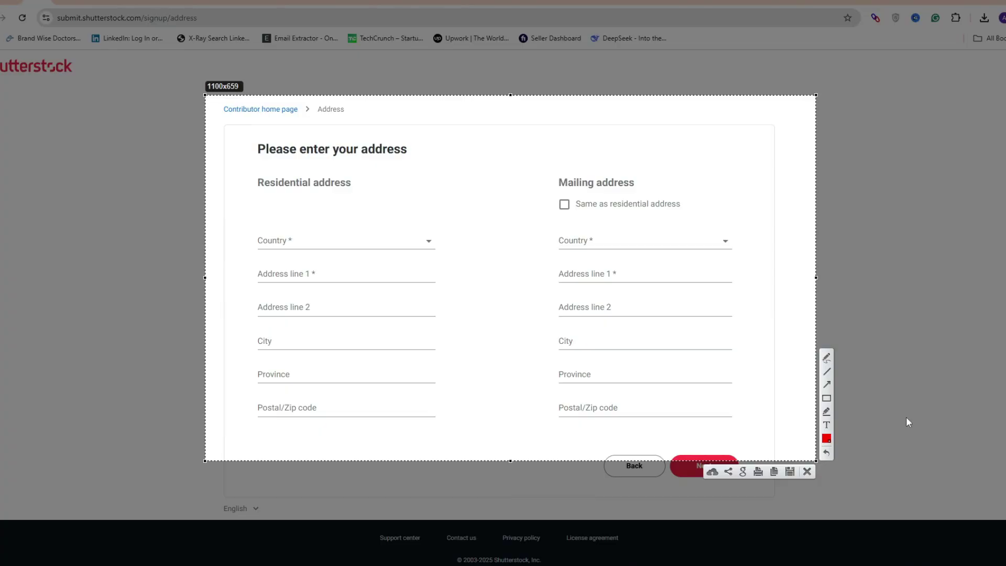
{"action": "key", "text": "Escape"}
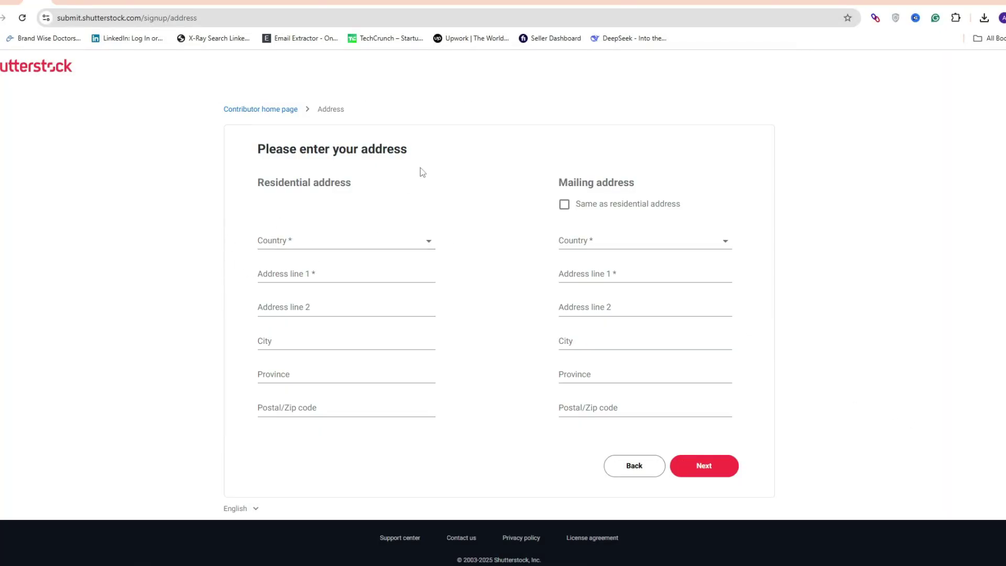
Toggle 'Same as residential address', pick Bangladesh as country, and begin Address line 1
{"action": "left_click", "coordinate": [563, 206]}
{"action": "left_click", "coordinate": [564, 206]}
{"action": "left_click", "coordinate": [341, 243]}
{"action": "key", "text": "b"}
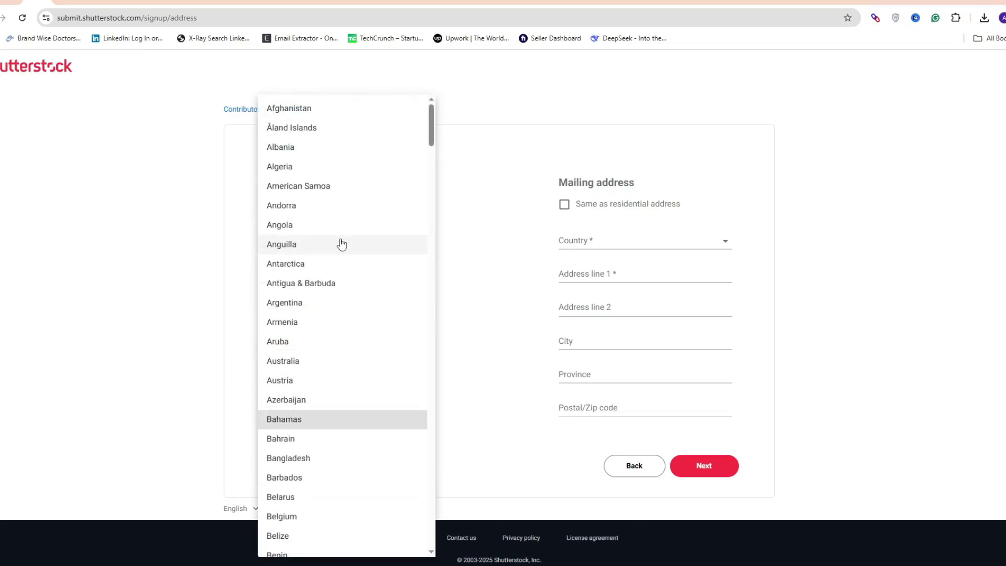
{"action": "left_click", "coordinate": [303, 458]}
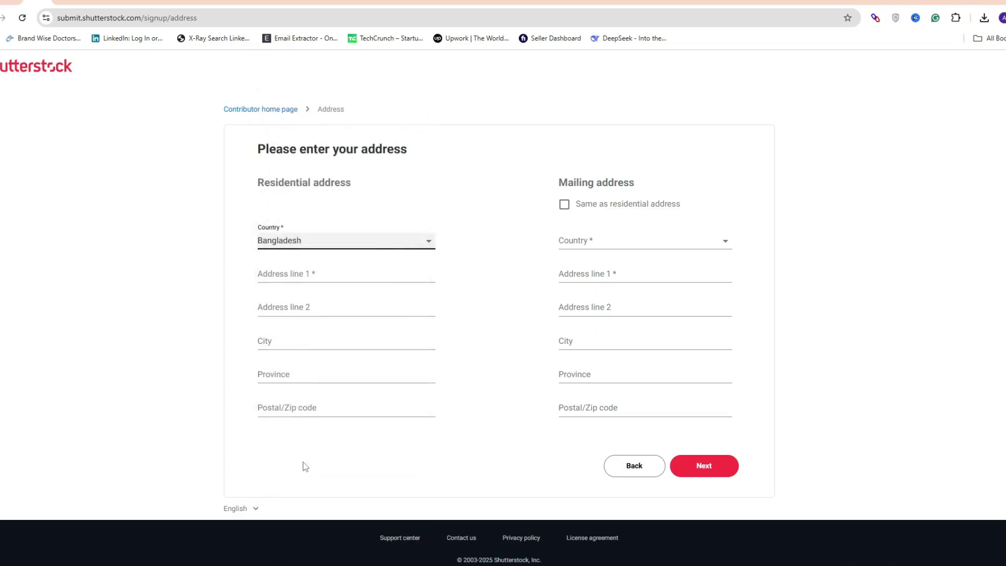
{"action": "left_click", "coordinate": [303, 275]}
{"action": "type", "text": "H"}
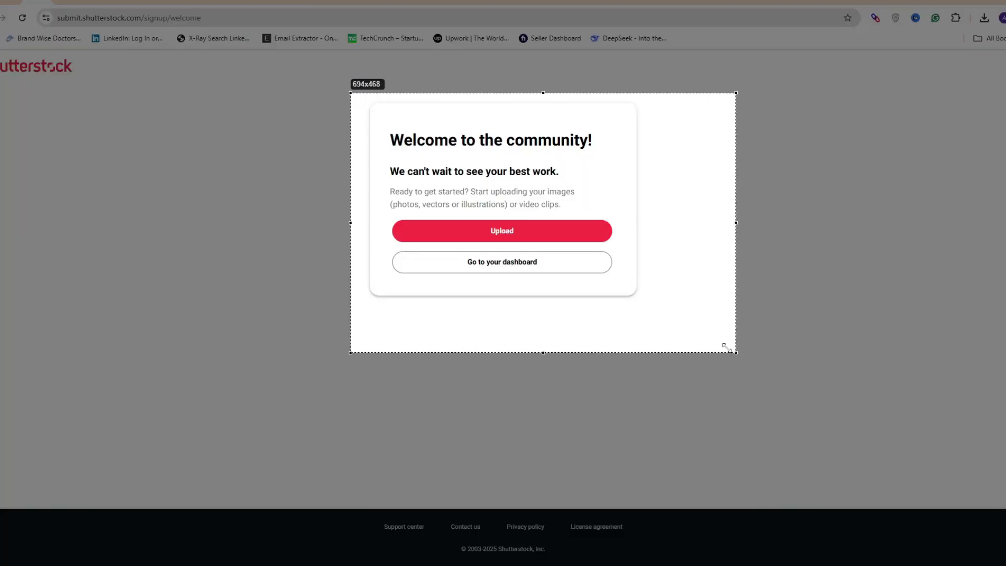
Capture the welcome card, then its Upload option and its dashboard option
{"action": "left_click_drag", "start_coordinate": [726, 347], "coordinate": [661, 318]}
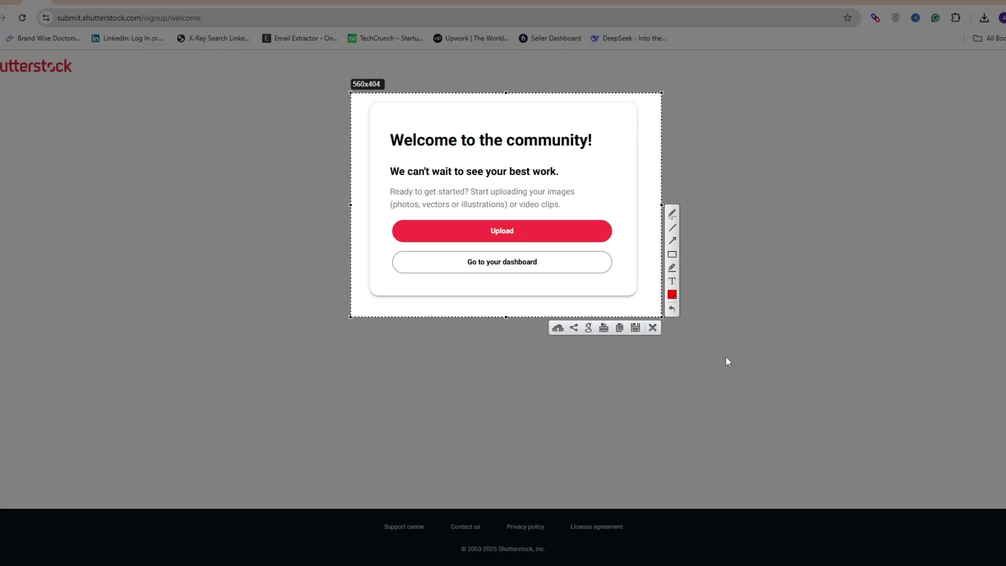
{"action": "key", "text": "Escape"}
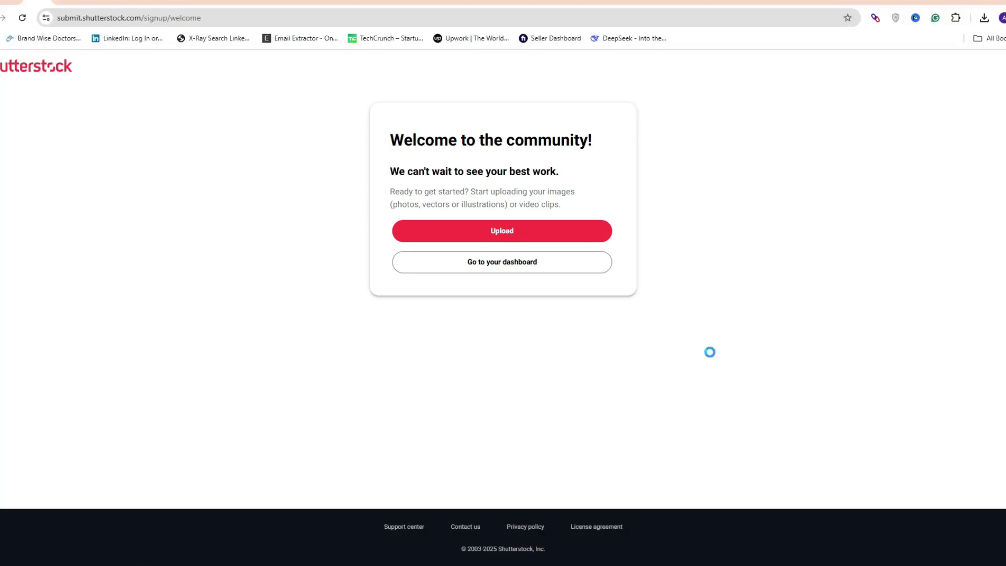
{"action": "key", "text": "Print"}
{"action": "left_click_drag", "start_coordinate": [373, 212], "coordinate": [624, 250]}
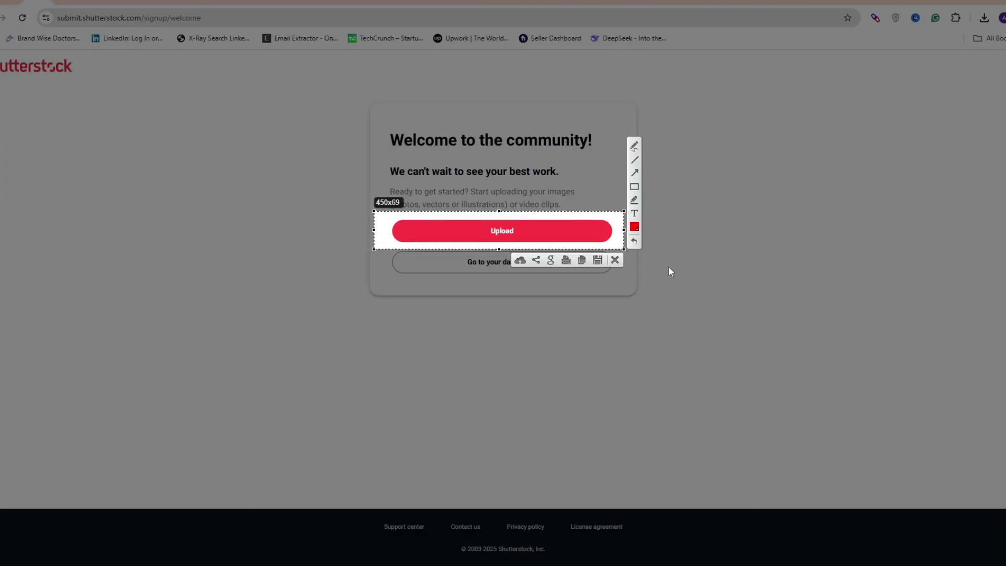
{"action": "key", "text": "Escape"}
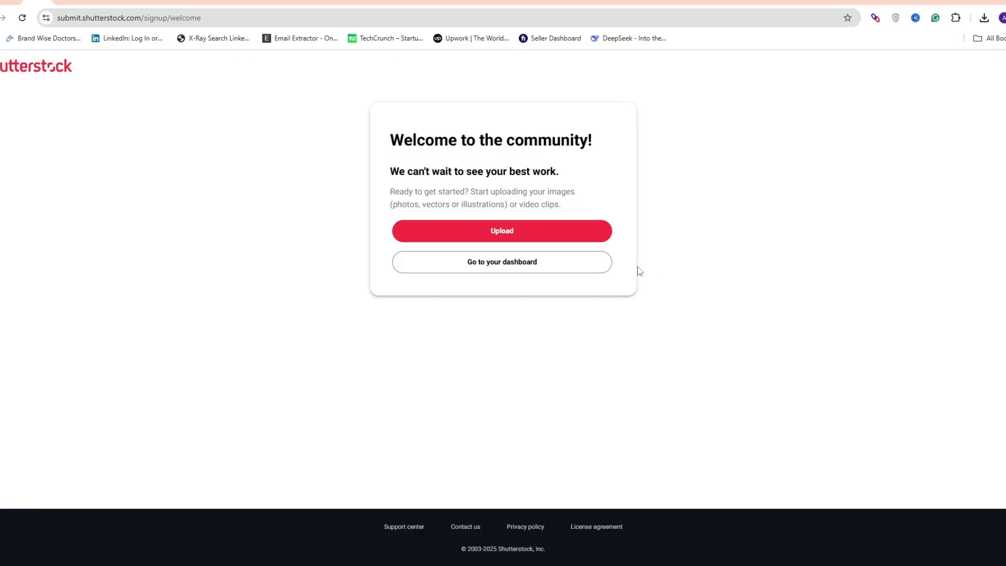
{"action": "key", "text": "Print"}
{"action": "left_click_drag", "start_coordinate": [388, 244], "coordinate": [630, 282]}
{"action": "key", "text": "Escape"}
{"action": "left_click", "coordinate": [521, 263]}
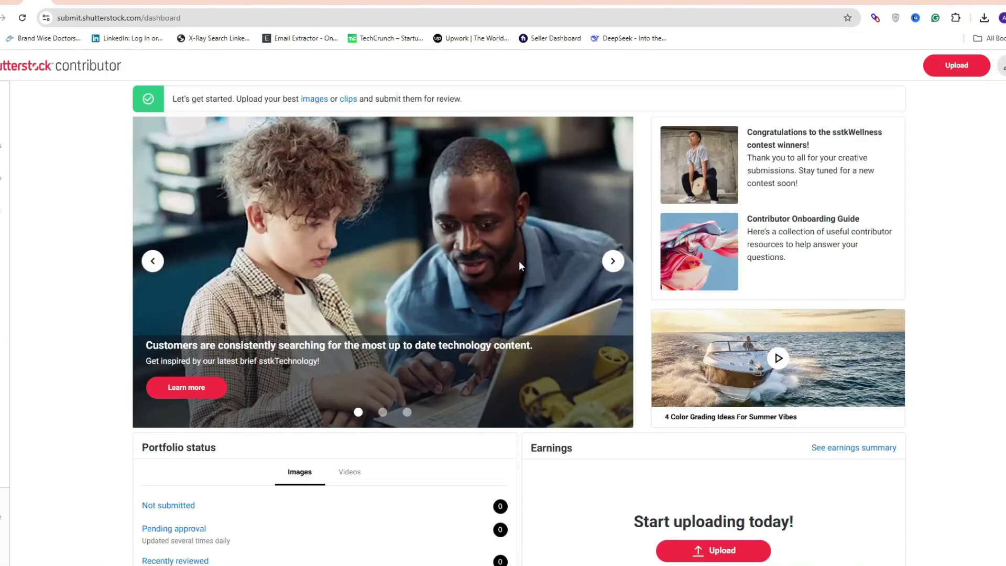
{"action": "scroll", "coordinate": [101, 321], "scroll_direction": "down", "scroll_amount": 6}
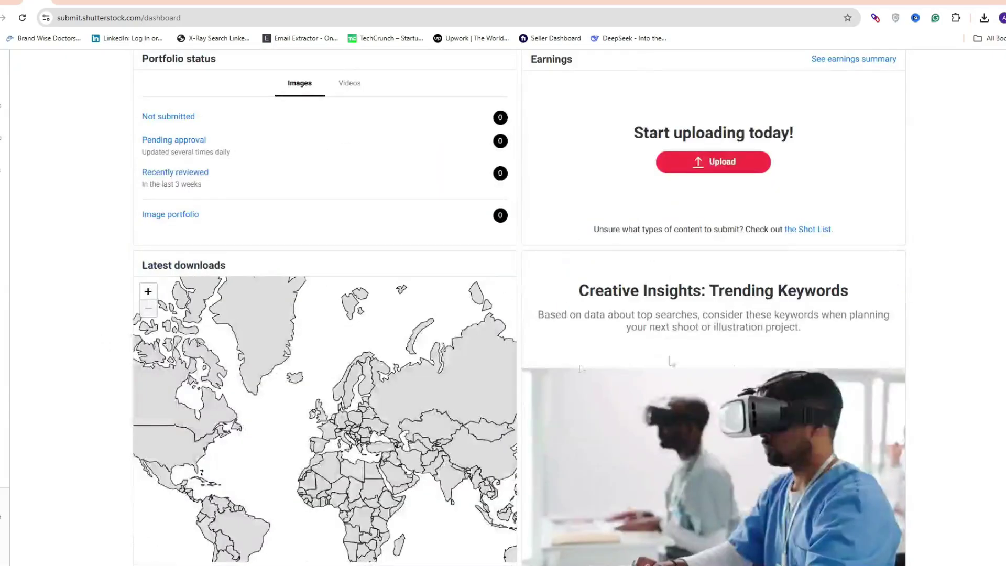
{"action": "scroll", "coordinate": [407, 234], "scroll_direction": "up", "scroll_amount": 6}
{"action": "scroll", "coordinate": [430, 248], "scroll_direction": "down", "scroll_amount": 4}
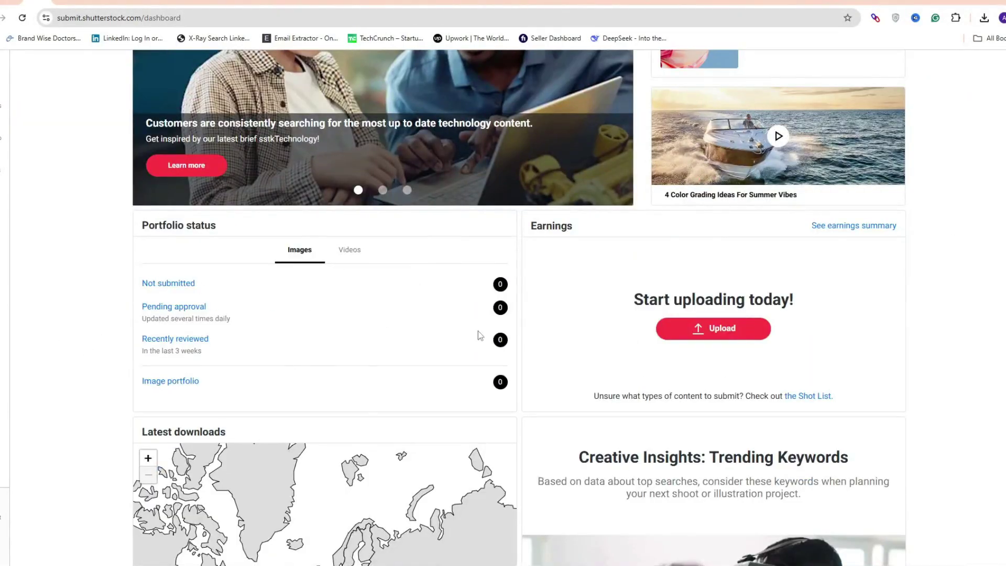
{"action": "key", "text": "Print"}
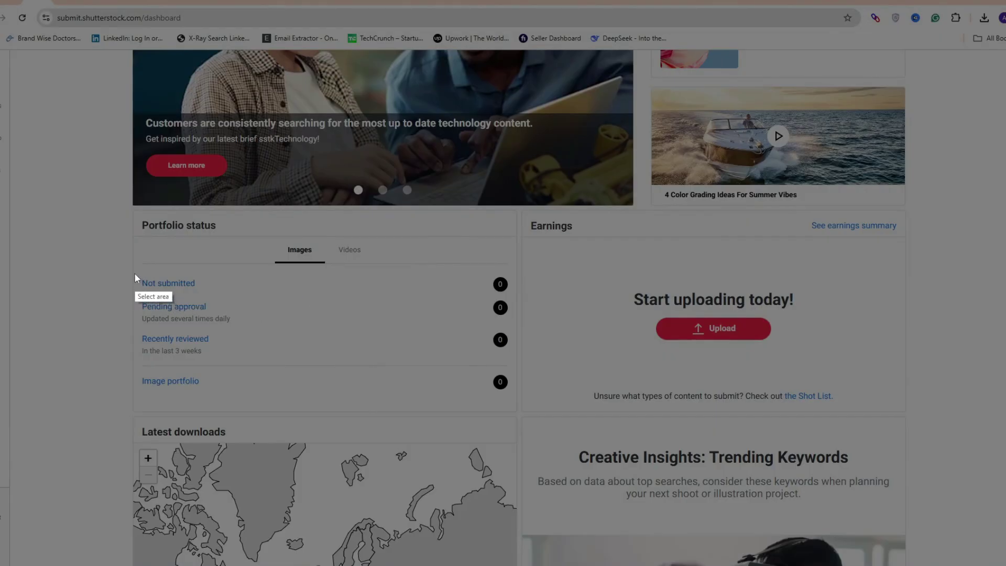
{"action": "left_click_drag", "start_coordinate": [134, 273], "coordinate": [267, 290]}
{"action": "left_click_drag", "start_coordinate": [360, 292], "coordinate": [516, 297]}
{"action": "key", "text": "ctrl+c"}
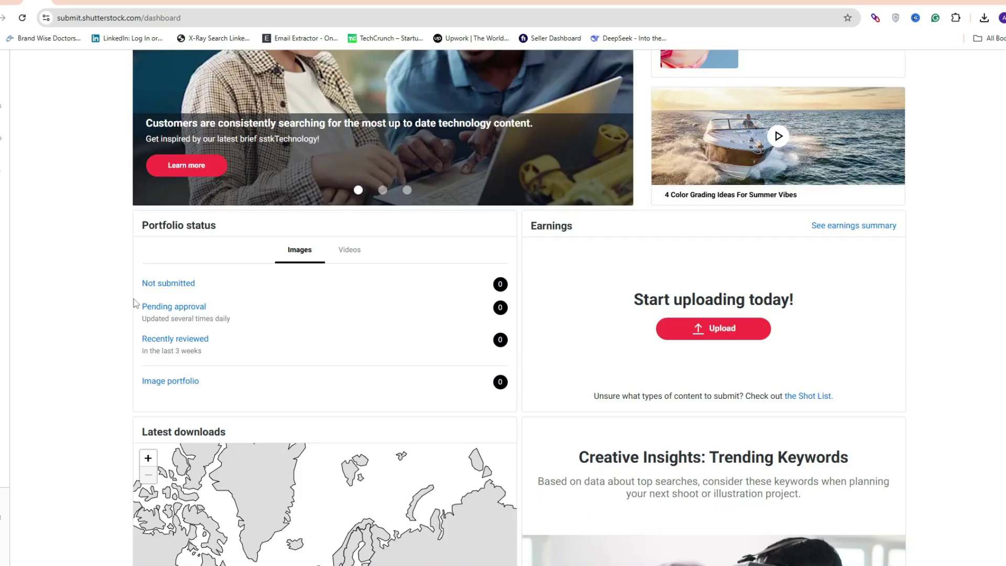
{"action": "key", "text": "Print"}
{"action": "left_click_drag", "start_coordinate": [137, 296], "coordinate": [504, 323]}
{"action": "key", "text": "ctrl+c"}
{"action": "key", "text": "Print"}
{"action": "left_click_drag", "start_coordinate": [136, 329], "coordinate": [522, 361]}
{"action": "key", "text": "ctrl+c"}
{"action": "key", "text": "Print"}
{"action": "left_click_drag", "start_coordinate": [135, 367], "coordinate": [515, 397]}
{"action": "key", "text": "ctrl+c"}
{"action": "key", "text": "Print"}
{"action": "left_click_drag", "start_coordinate": [548, 256], "coordinate": [867, 368]}
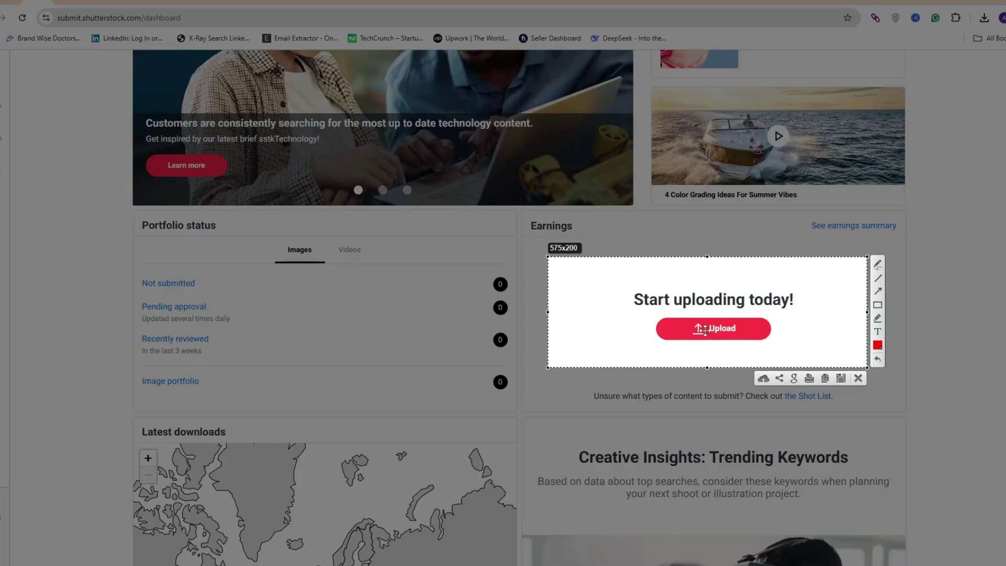
{"action": "key", "text": "ctrl+c"}
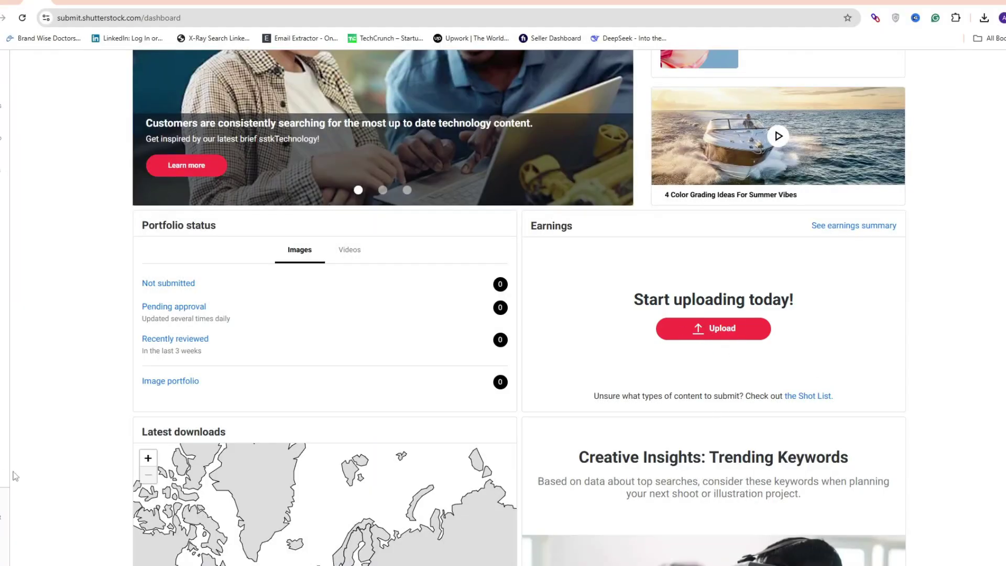
{"action": "scroll", "coordinate": [44, 323], "scroll_direction": "up", "scroll_amount": 5}
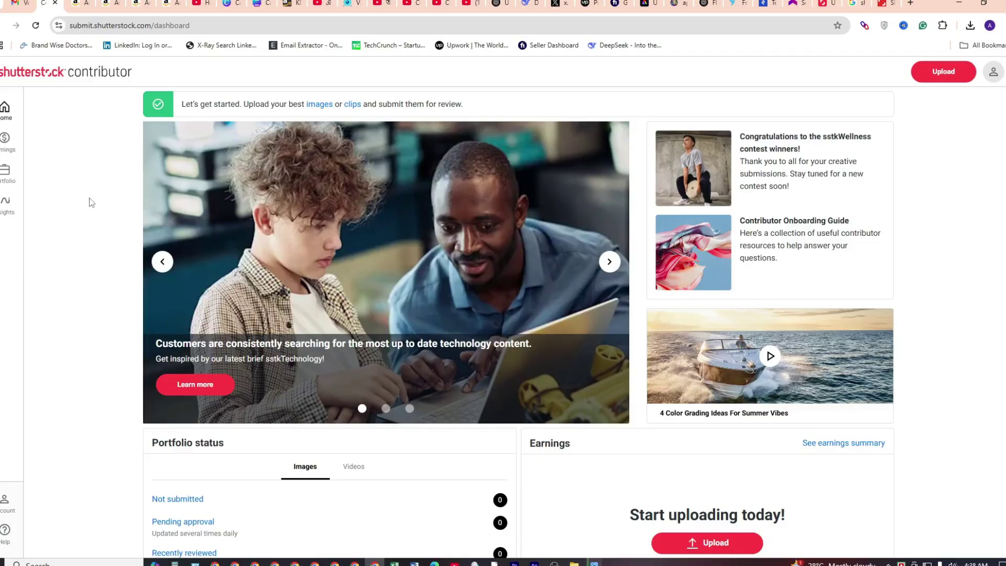
Capture the left-rail Earnings icon, then bring up the Earnings summary
{"action": "key", "text": "Print"}
{"action": "left_click_drag", "start_coordinate": [0, 126], "coordinate": [38, 159]}
{"action": "key", "text": "Escape"}
{"action": "left_click", "coordinate": [4, 144]}
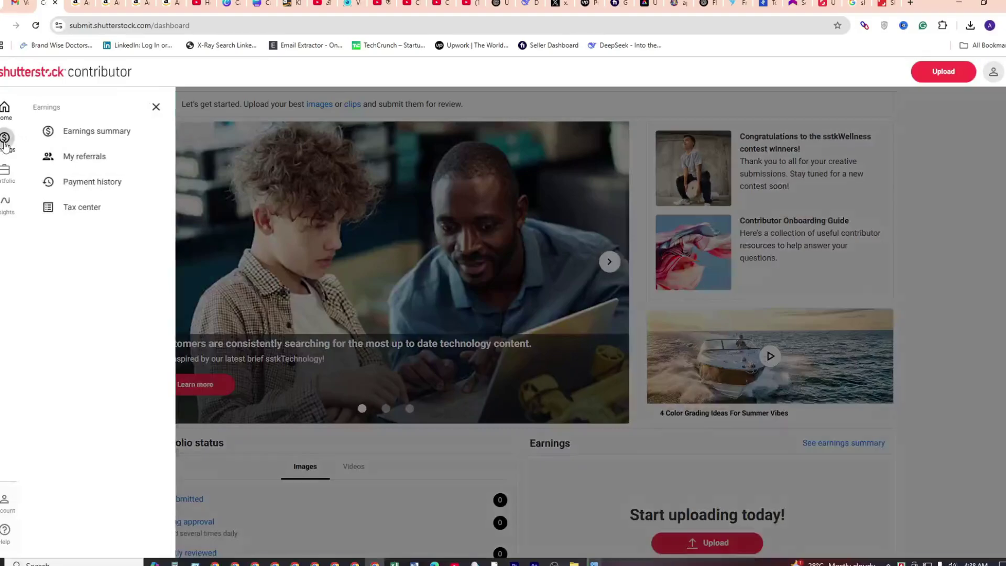
{"action": "left_click", "coordinate": [112, 134]}
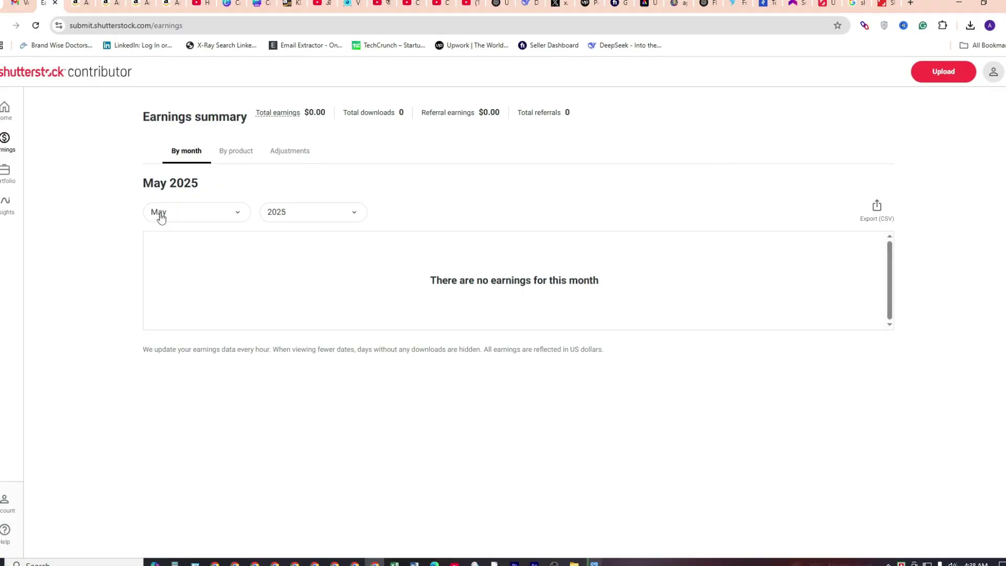
Check the By product and Adjustments views, then return to May 2025 by month
{"action": "left_click", "coordinate": [233, 160]}
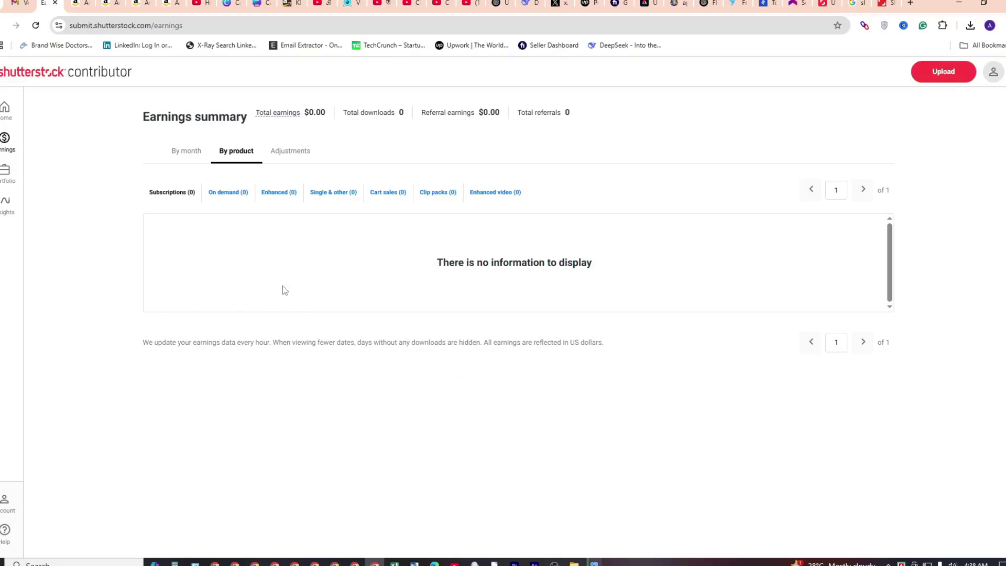
{"action": "left_click", "coordinate": [294, 157]}
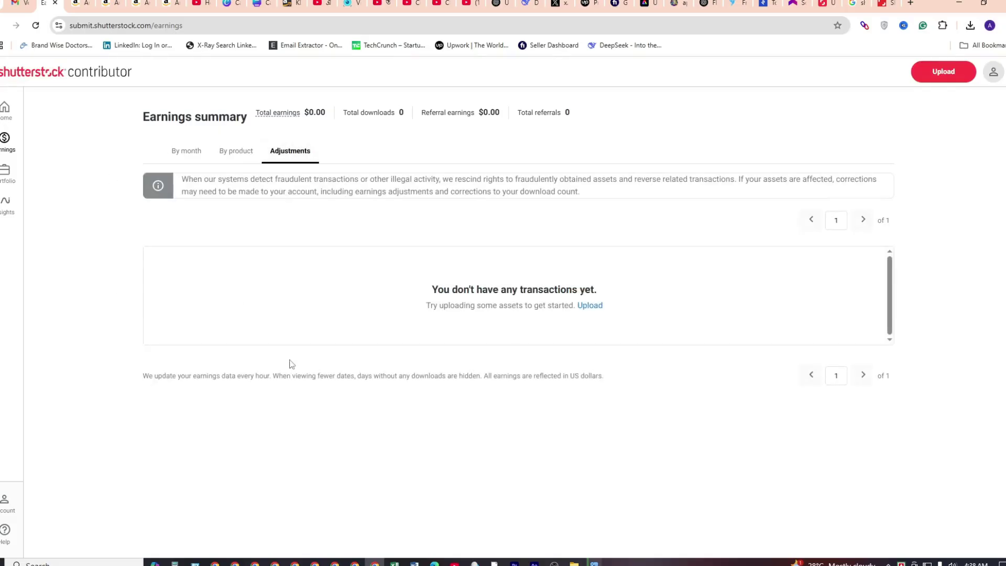
{"action": "left_click", "coordinate": [185, 151]}
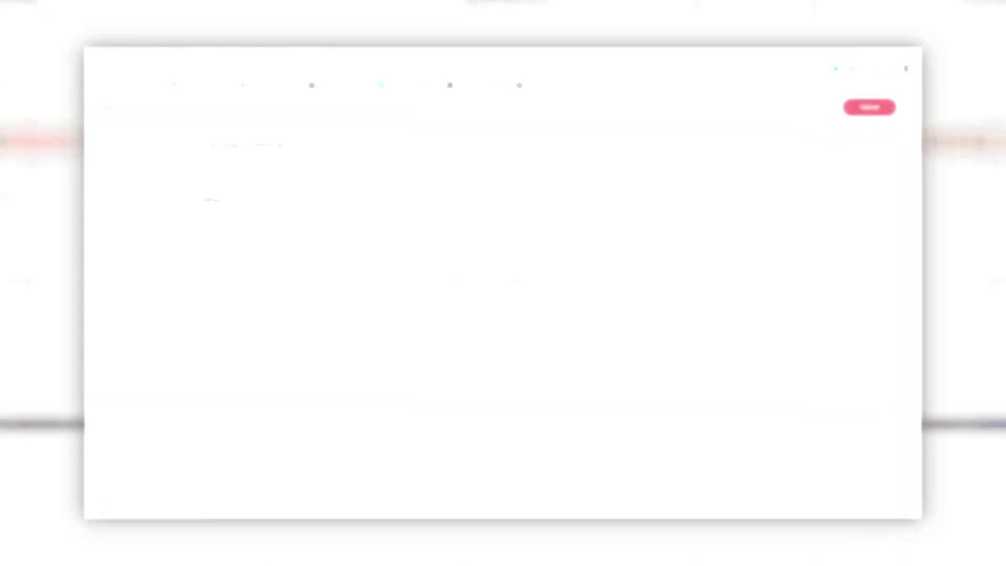
Open Portfolio > Collections and look over the empty Collections (0) page
{"action": "left_click", "coordinate": [90, 193]}
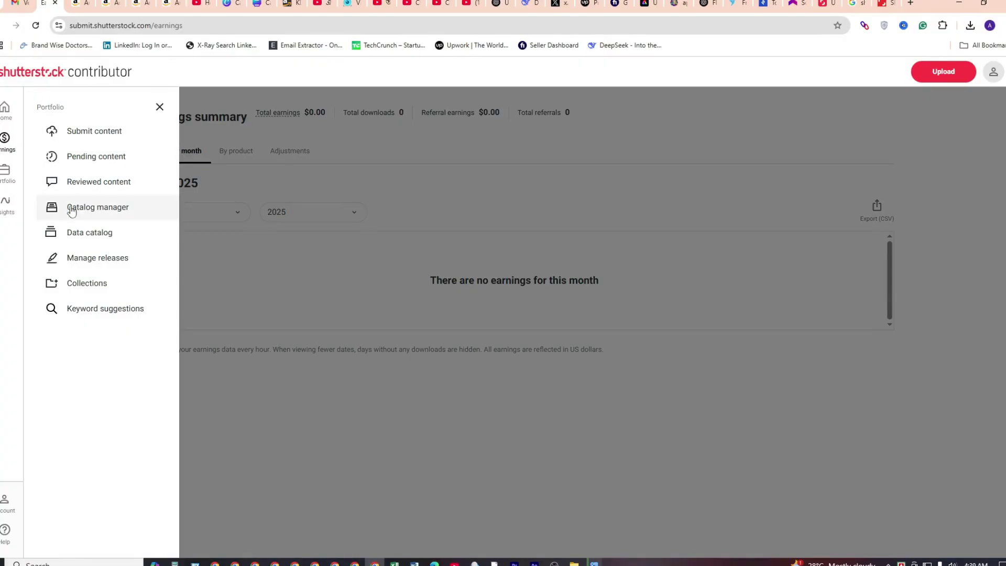
{"action": "left_click", "coordinate": [97, 293]}
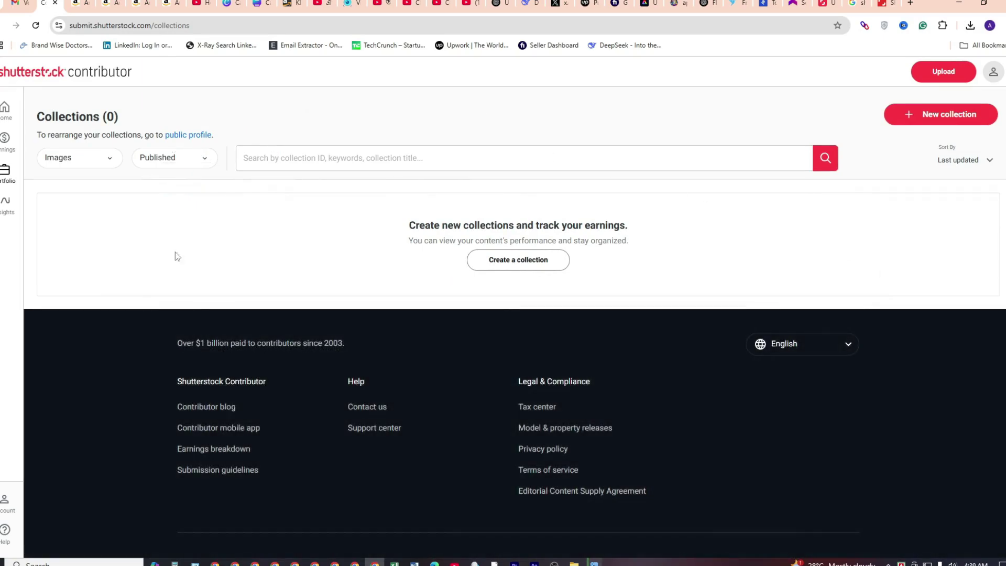
{"action": "scroll", "coordinate": [523, 367], "scroll_direction": "down", "scroll_amount": 2}
{"action": "scroll", "coordinate": [124, 250], "scroll_direction": "up", "scroll_amount": 2}
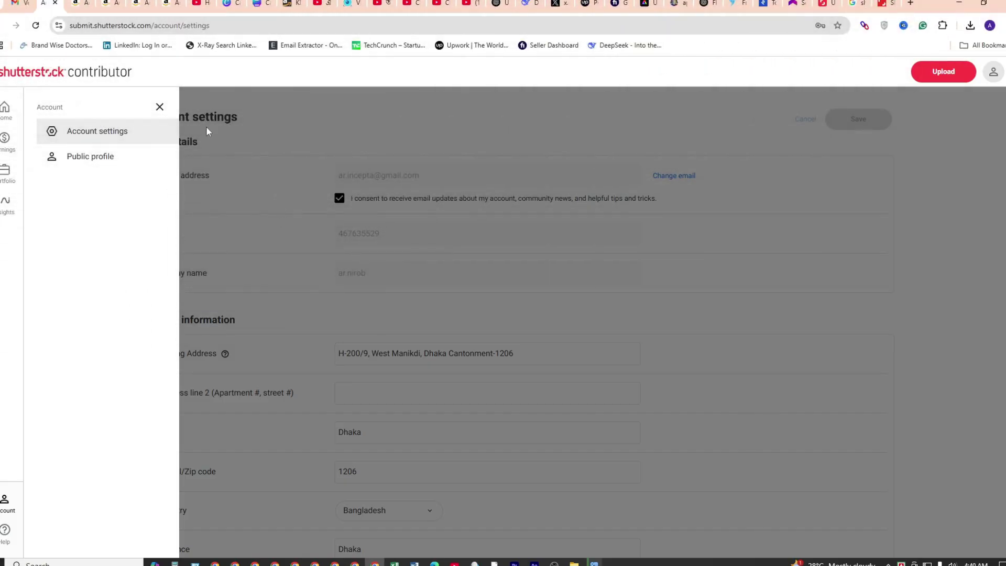
Open Account settings and scroll down to the Payout information section
{"action": "left_click", "coordinate": [95, 135]}
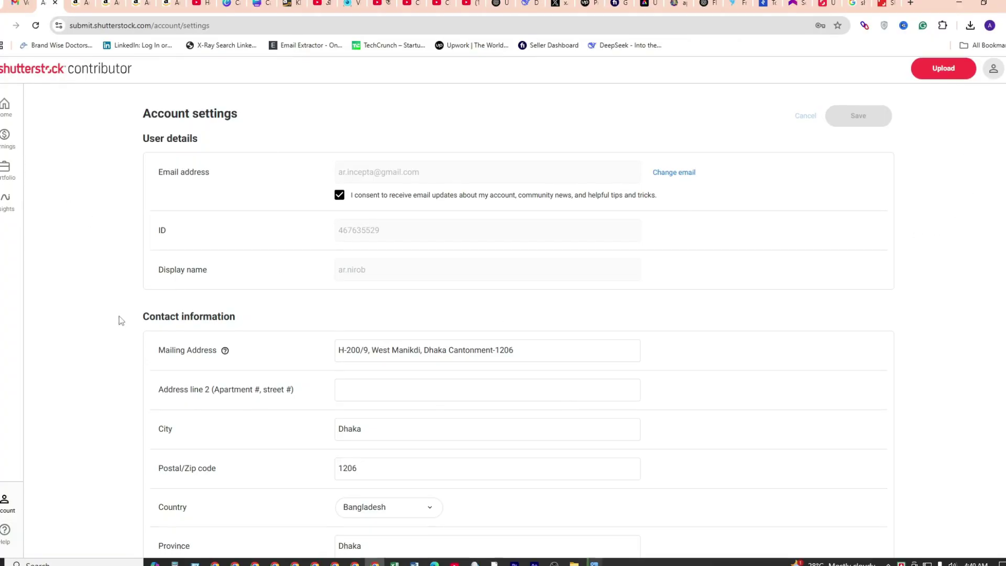
{"action": "scroll", "coordinate": [306, 320], "scroll_direction": "down", "scroll_amount": 5}
{"action": "scroll", "coordinate": [587, 135], "scroll_direction": "up", "scroll_amount": 5}
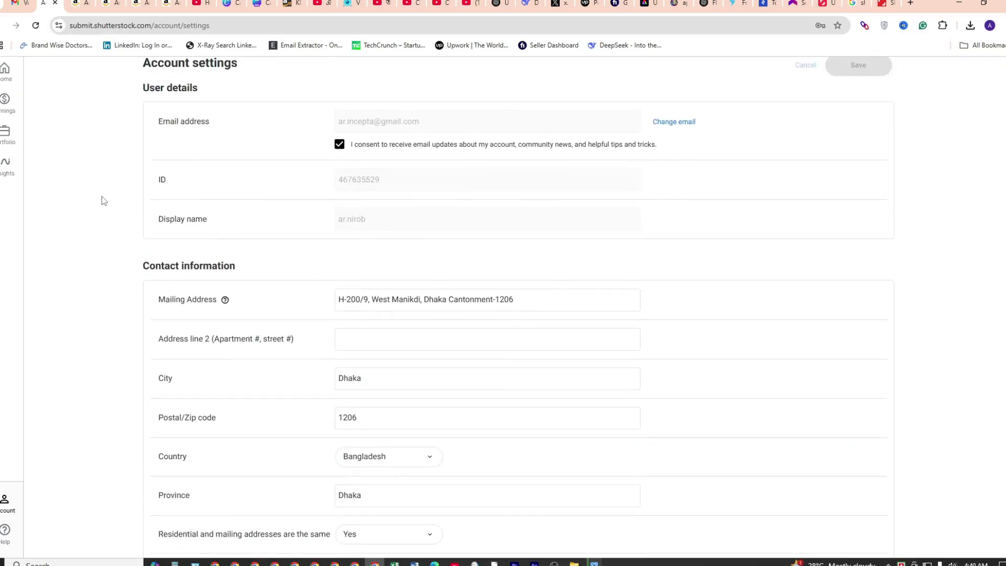
{"action": "scroll", "coordinate": [101, 196], "scroll_direction": "down", "scroll_amount": 2}
{"action": "scroll", "coordinate": [135, 215], "scroll_direction": "up", "scroll_amount": 3}
{"action": "scroll", "coordinate": [162, 231], "scroll_direction": "down", "scroll_amount": 1}
{"action": "scroll", "coordinate": [162, 231], "scroll_direction": "down", "scroll_amount": 10}
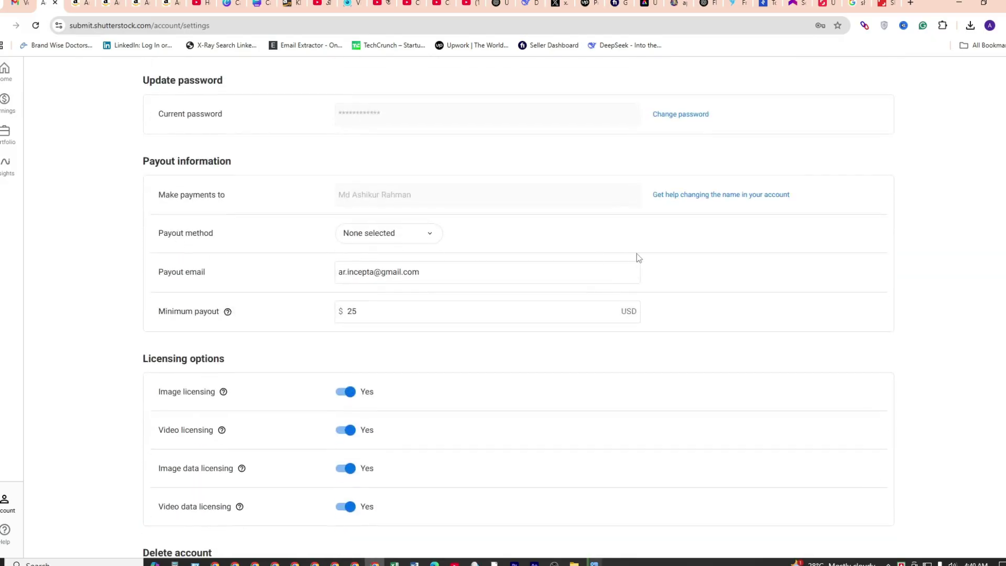
Screen-capture the Payout information section and the Payout method row showing None selected
{"action": "key", "text": "Print"}
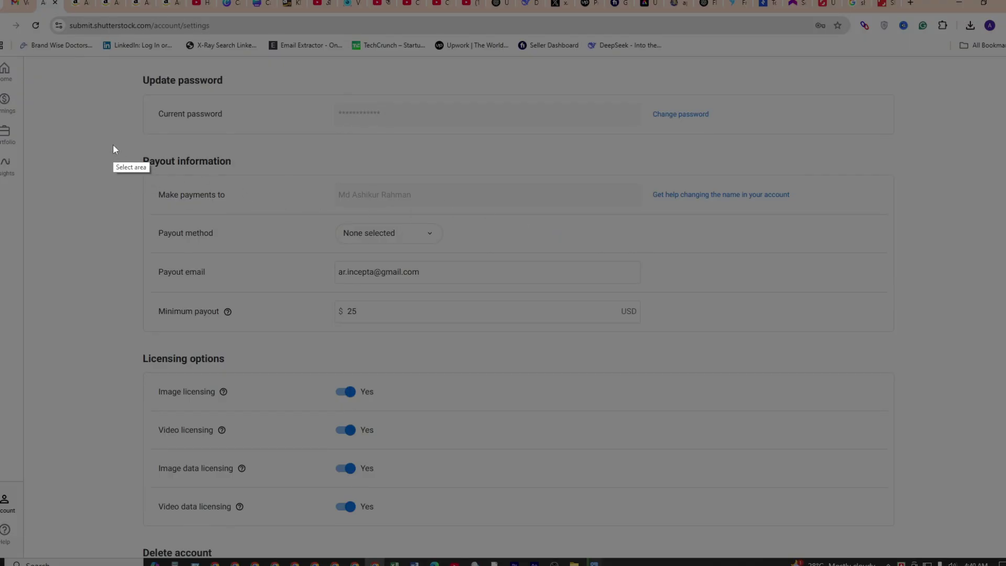
{"action": "mouse_move", "coordinate": [113, 145]}
{"action": "left_mouse_down"}
{"action": "mouse_move", "coordinate": [875, 289]}
{"action": "mouse_move", "coordinate": [904, 346]}
{"action": "left_mouse_up"}
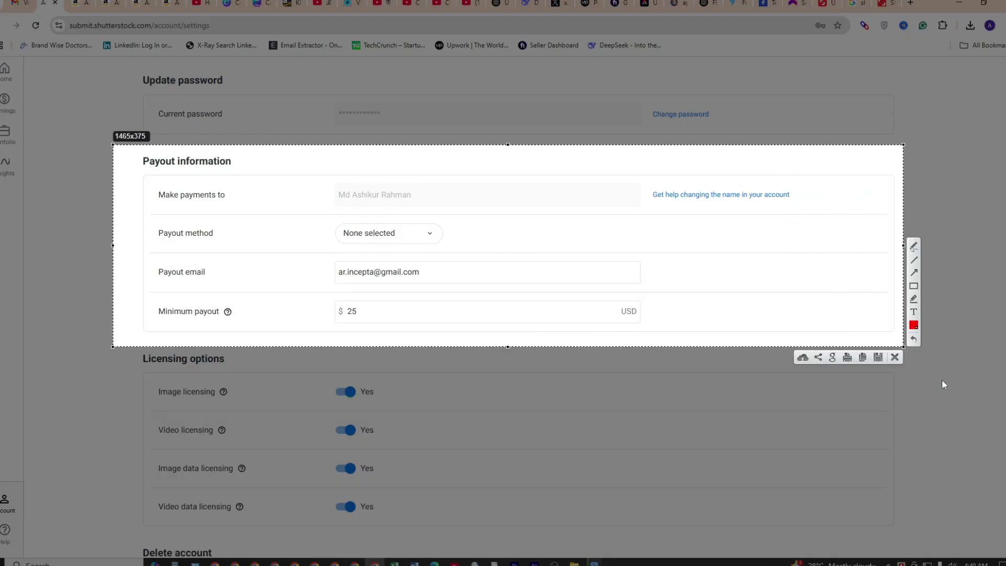
{"action": "key", "text": "ctrl+c"}
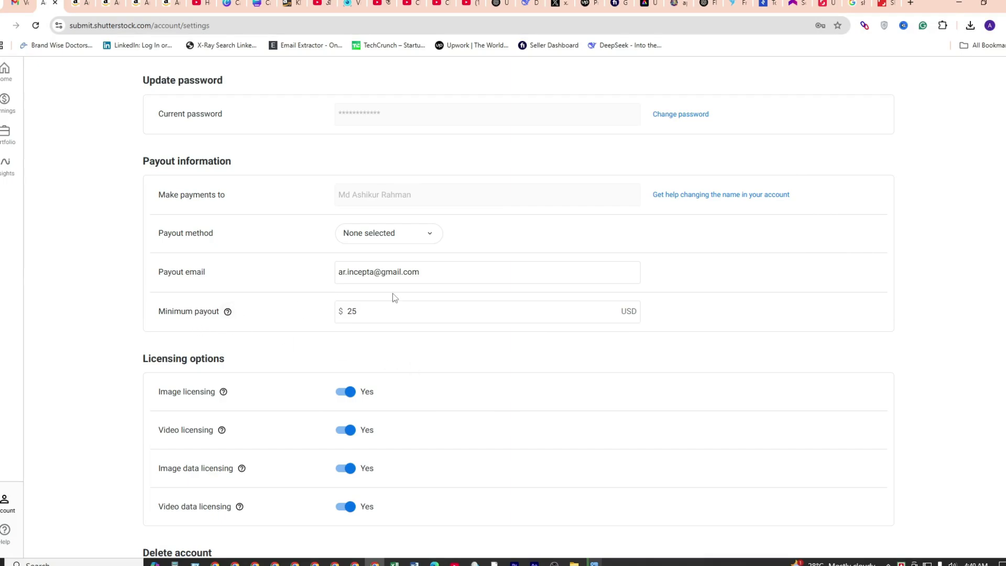
{"action": "key", "text": "Print"}
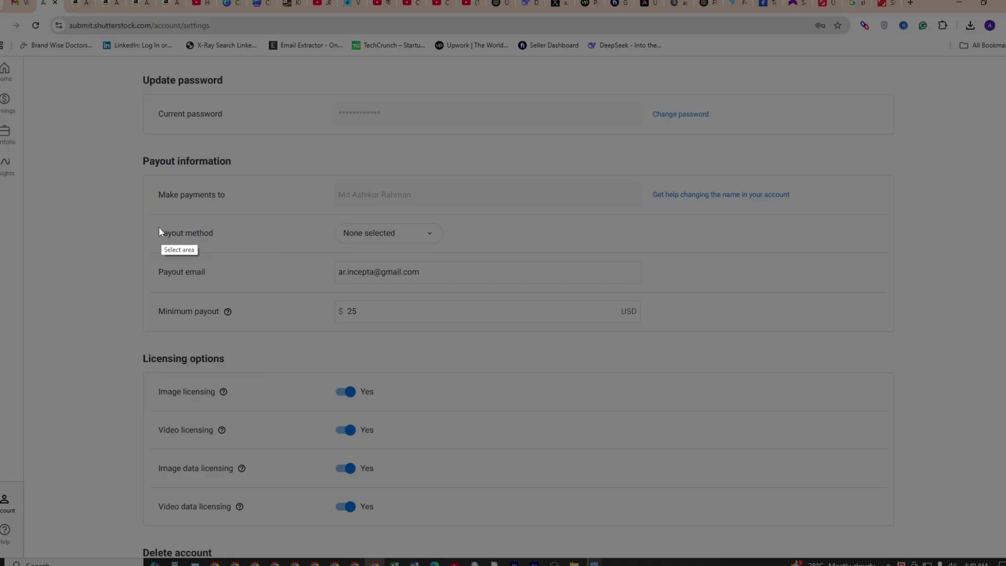
{"action": "left_click_drag", "start_coordinate": [146, 217], "coordinate": [460, 249]}
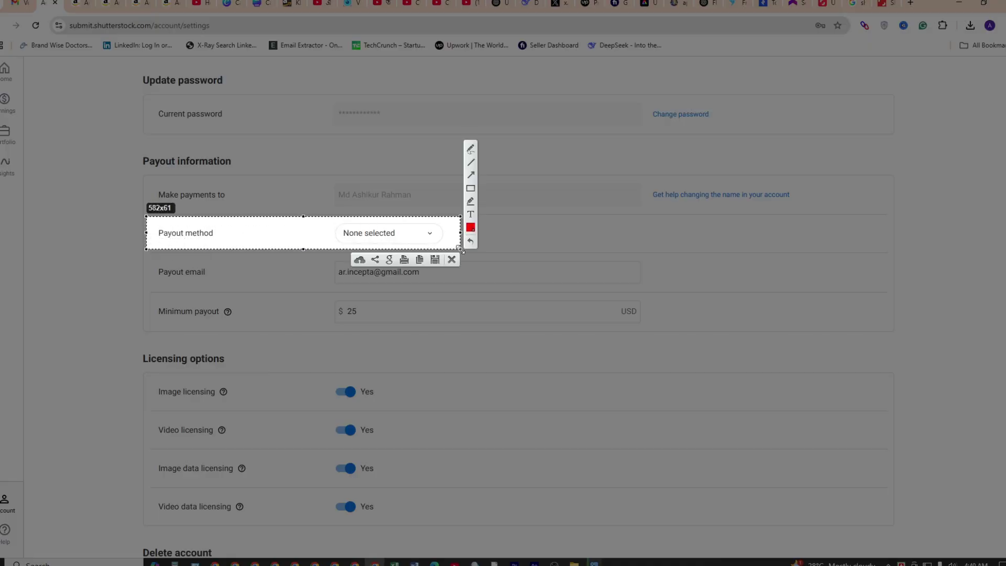
{"action": "key", "text": "ctrl+c"}
{"action": "left_click", "coordinate": [431, 234]}
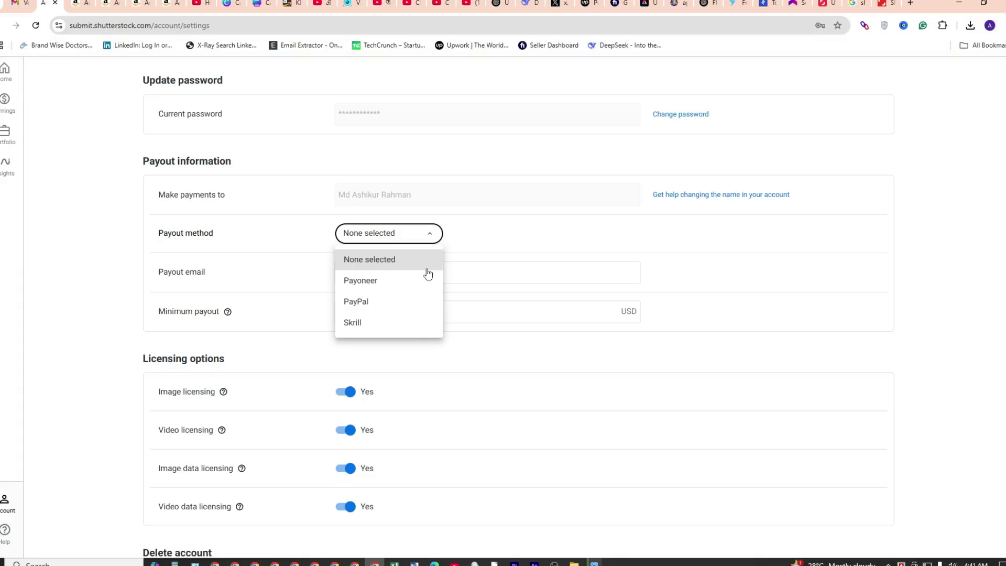
{"action": "left_click", "coordinate": [106, 328]}
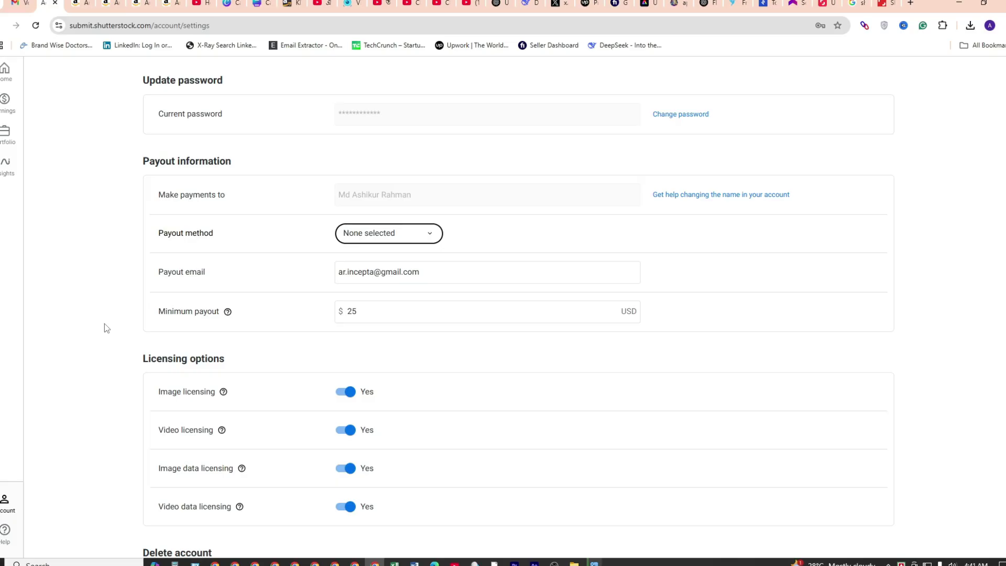
{"action": "scroll", "coordinate": [114, 302], "scroll_direction": "down", "scroll_amount": 1}
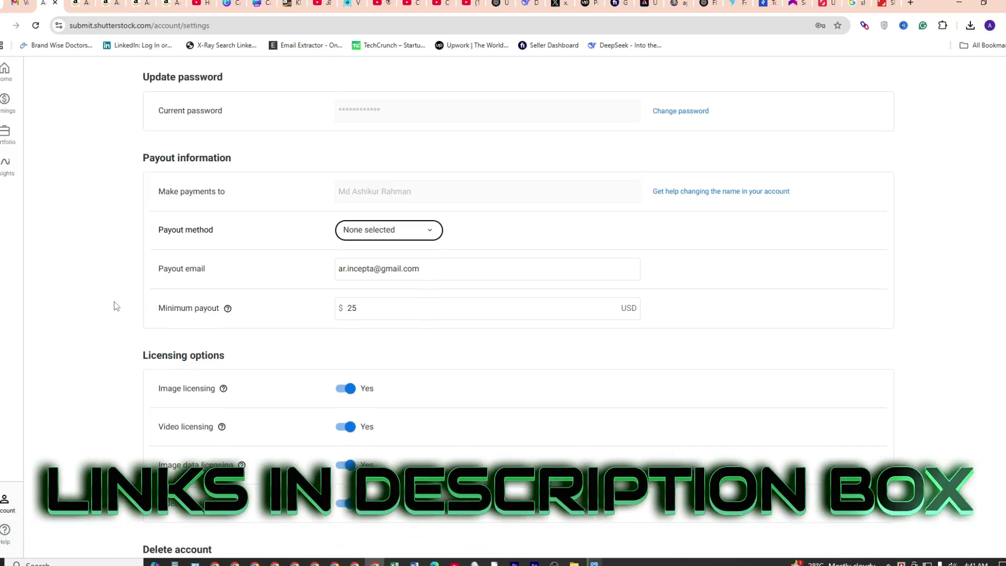
{"action": "scroll", "coordinate": [116, 310], "scroll_direction": "down", "scroll_amount": 7}
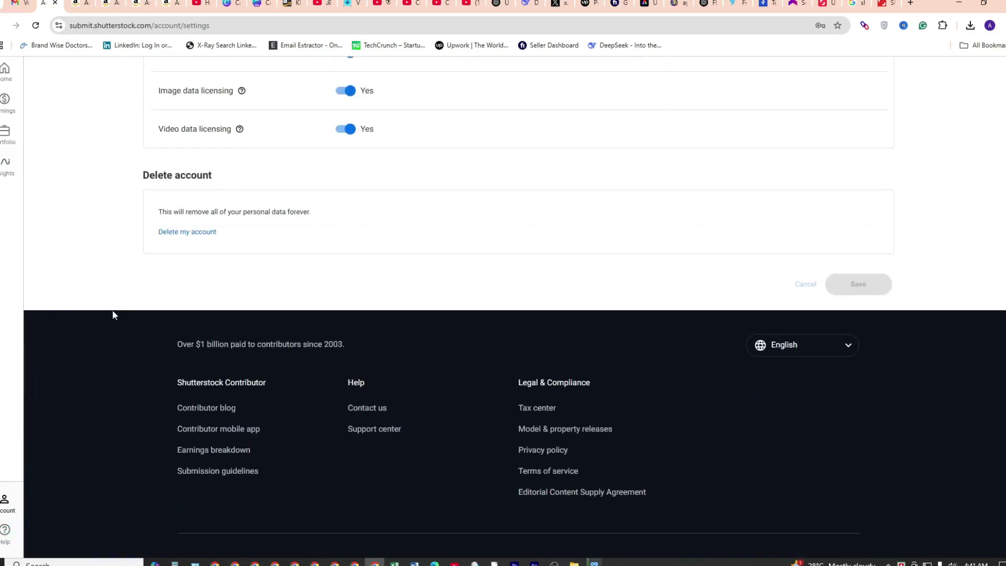
{"action": "scroll", "coordinate": [112, 312], "scroll_direction": "up", "scroll_amount": 15}
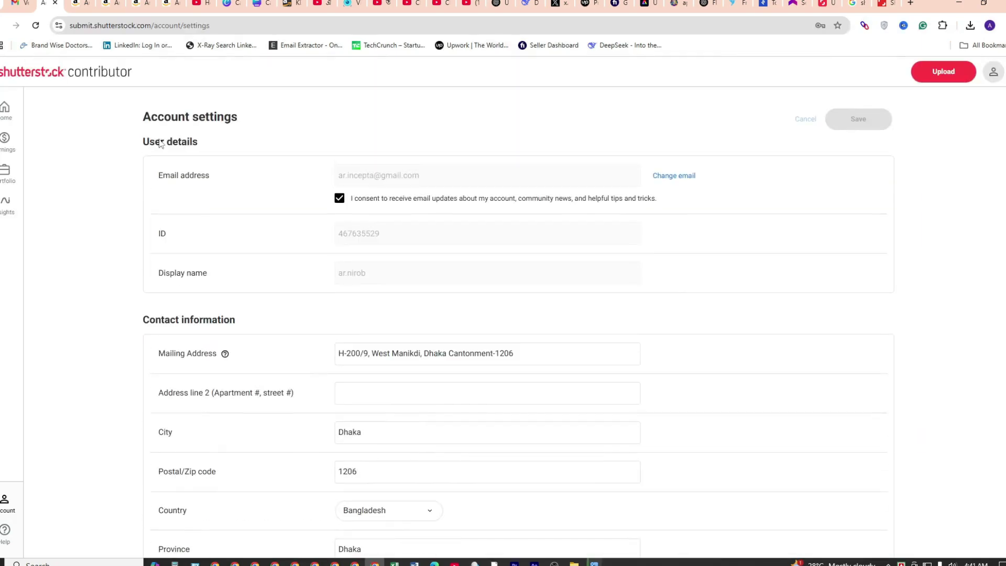
Go back to the dashboard and scroll through its zero portfolio counts and empty sales
{"action": "left_click", "coordinate": [5, 108]}
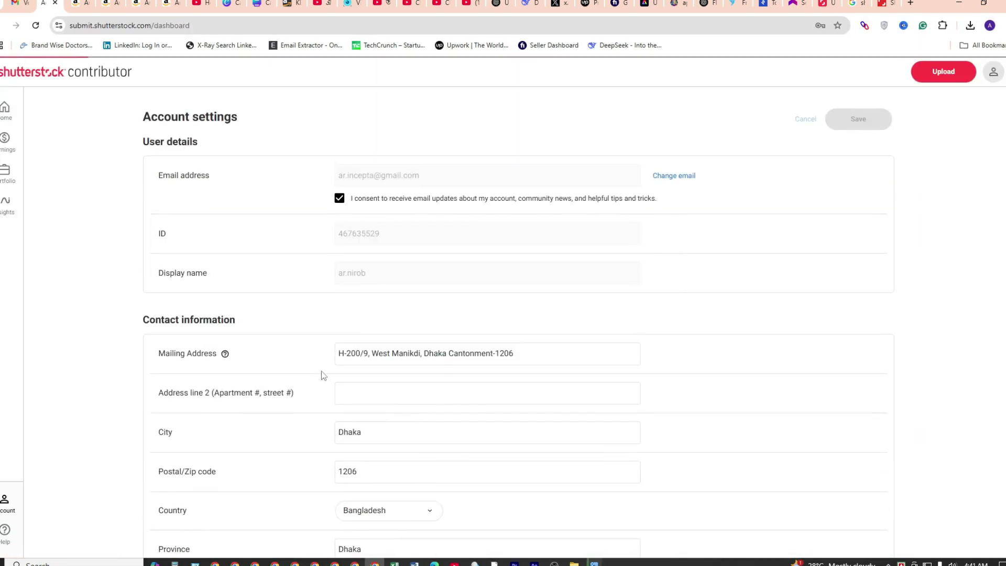
{"action": "scroll", "coordinate": [232, 323], "scroll_direction": "down", "scroll_amount": 20}
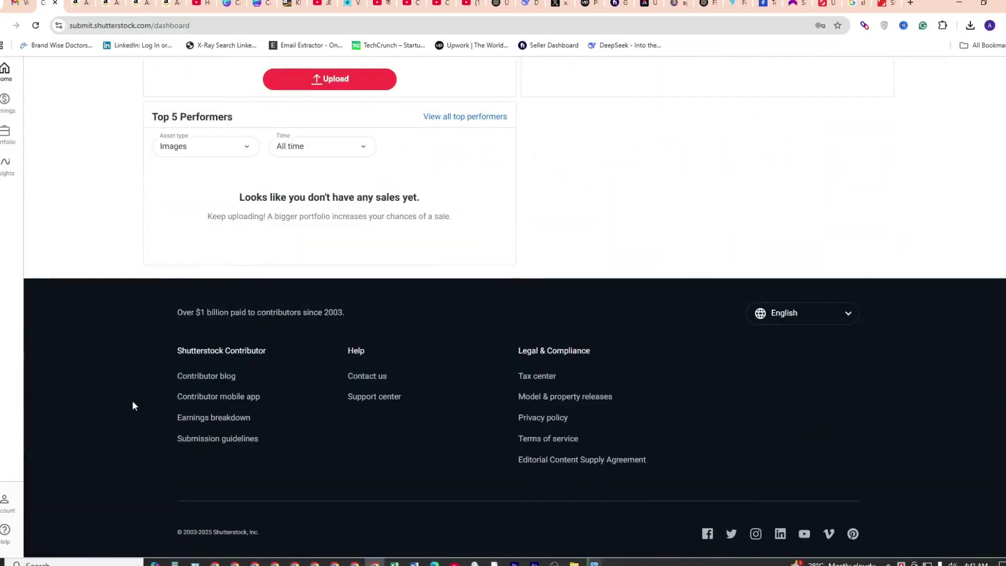
{"action": "scroll", "coordinate": [112, 332], "scroll_direction": "up", "scroll_amount": 4}
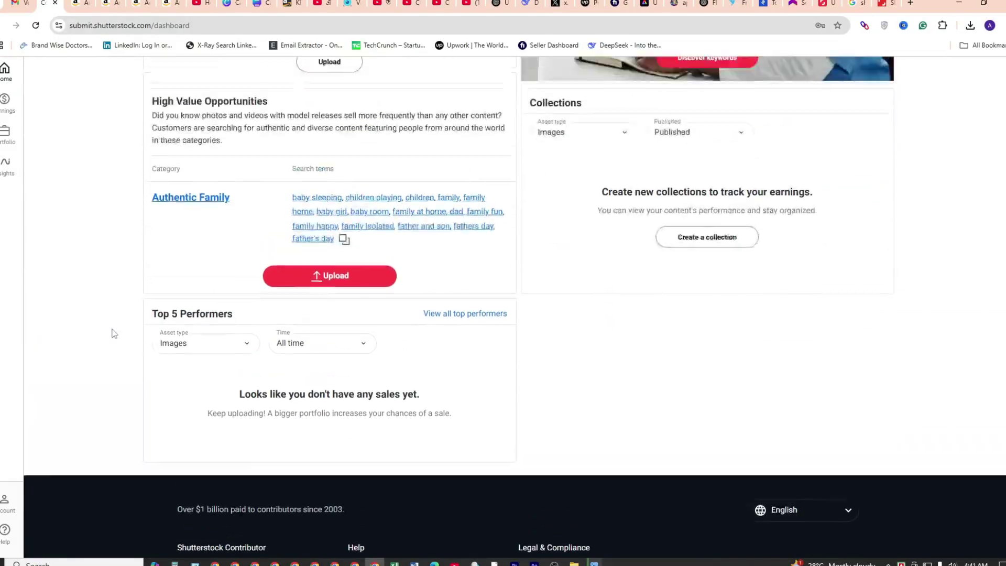
{"action": "scroll", "coordinate": [114, 333], "scroll_direction": "up", "scroll_amount": 12}
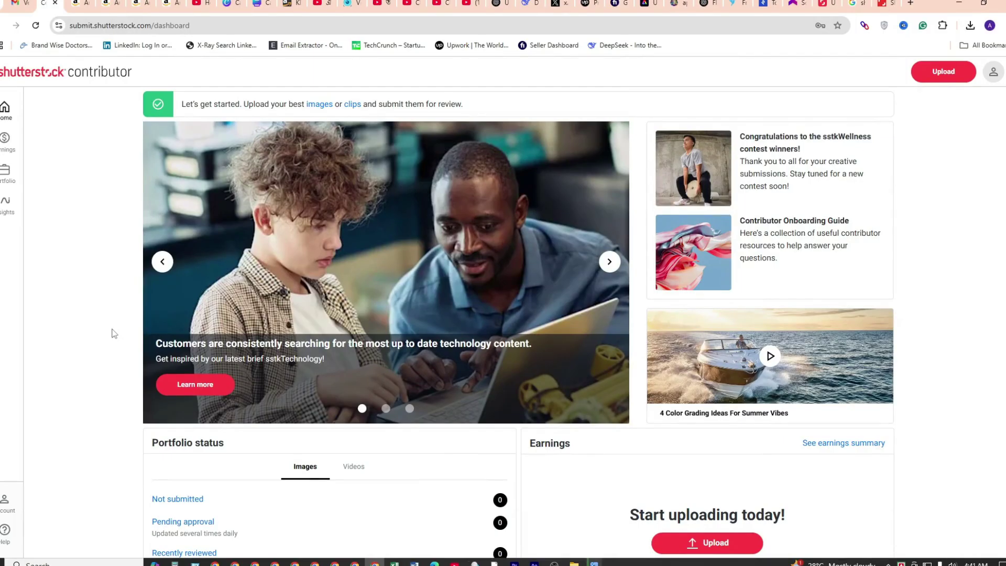
{"action": "scroll", "coordinate": [113, 334], "scroll_direction": "down", "scroll_amount": 15}
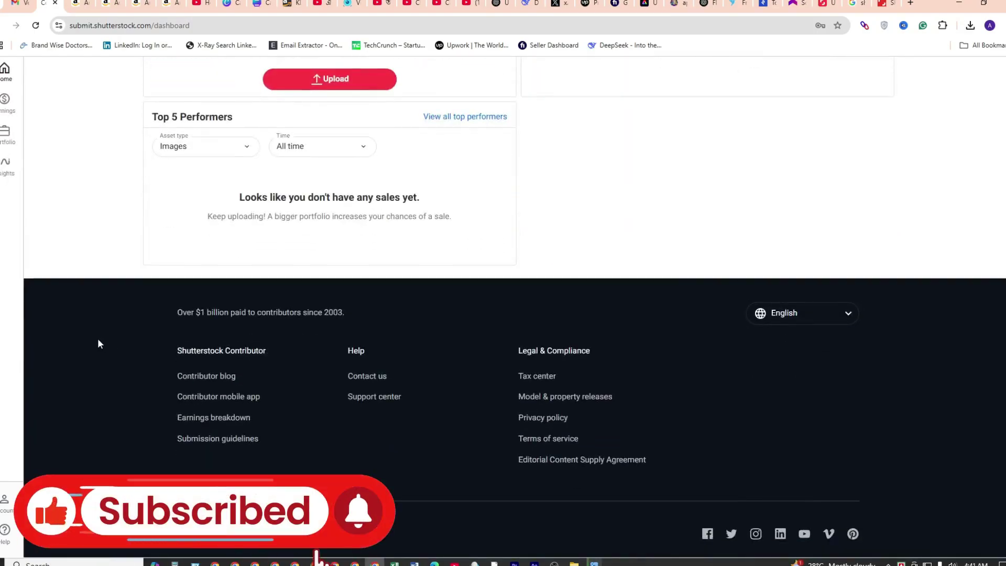
{"action": "scroll", "coordinate": [100, 343], "scroll_direction": "up", "scroll_amount": 10}
{"action": "scroll", "coordinate": [100, 343], "scroll_direction": "up", "scroll_amount": 8}
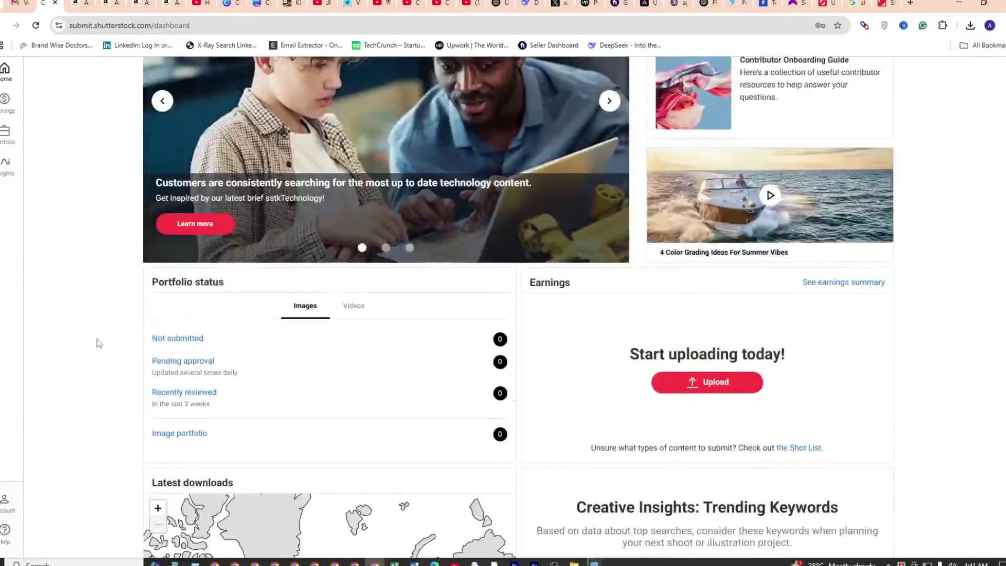